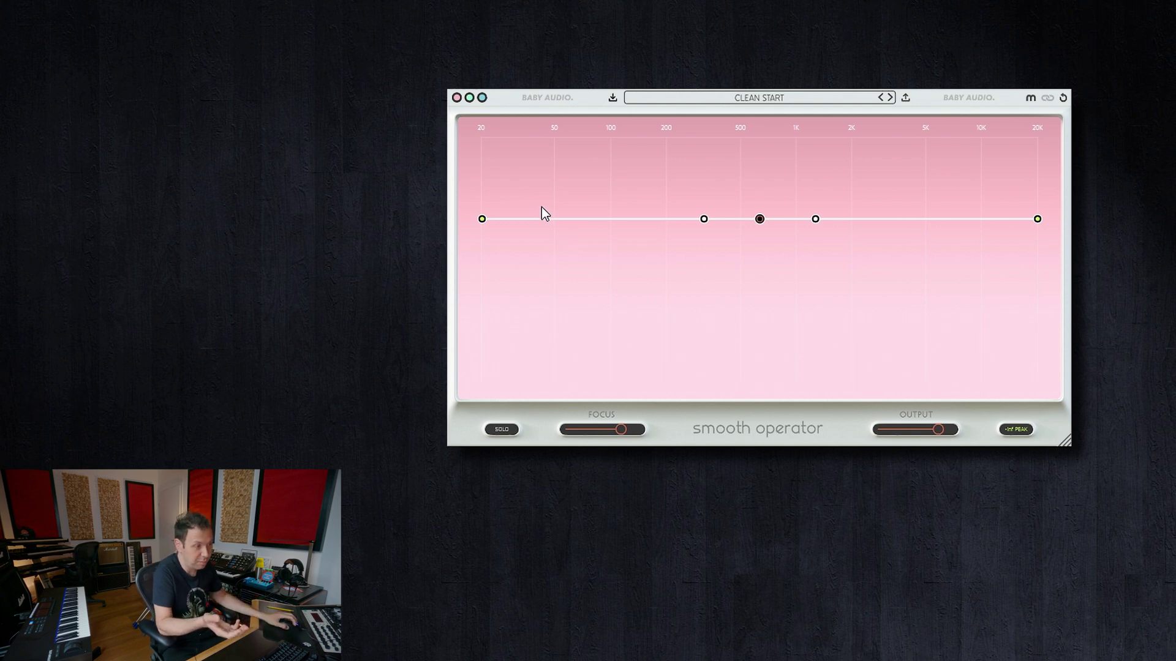
Try the green and blue interface colours and return the plugin to pink.
left_click(470, 99)
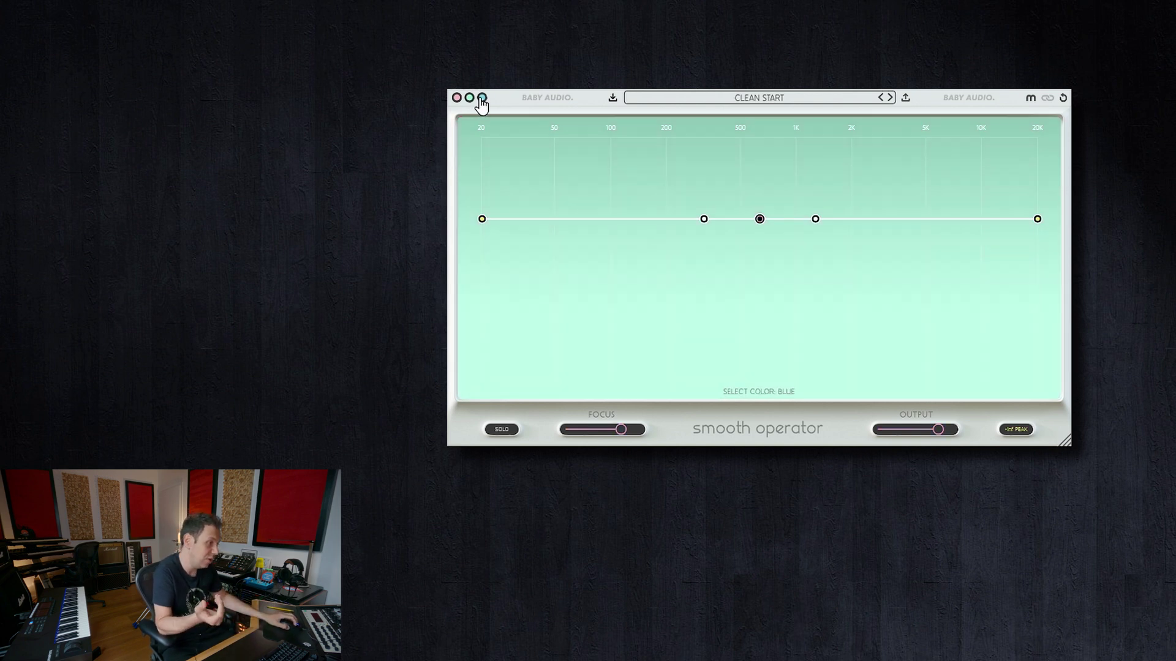
left_click(457, 98)
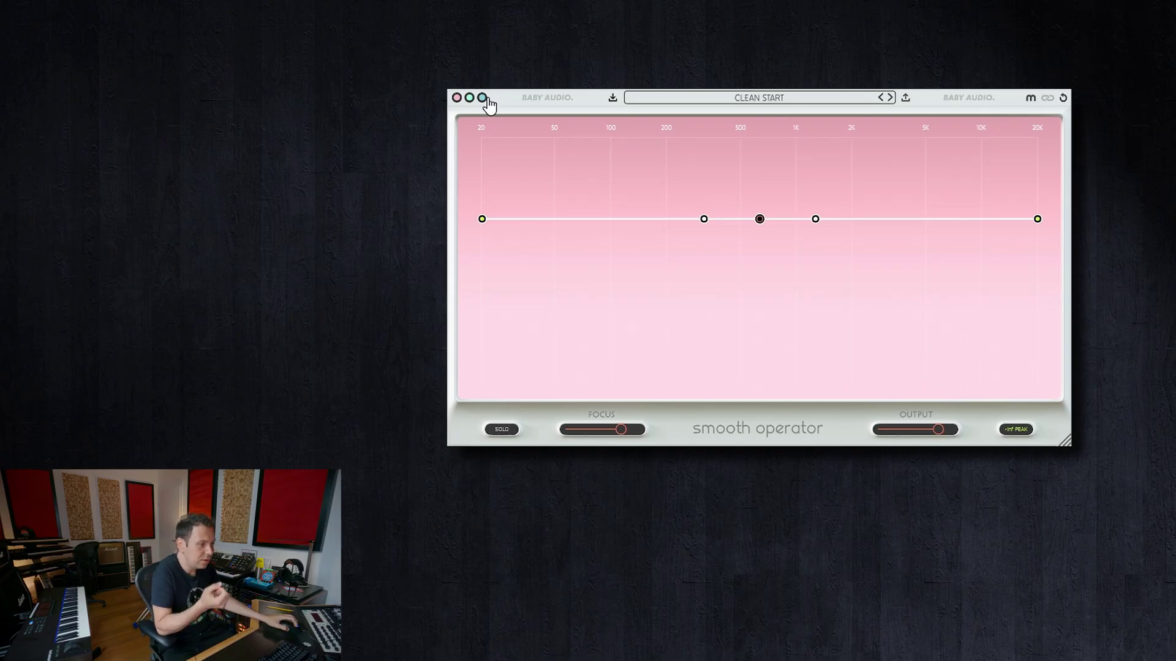
left_click(482, 97)
left_click(456, 97)
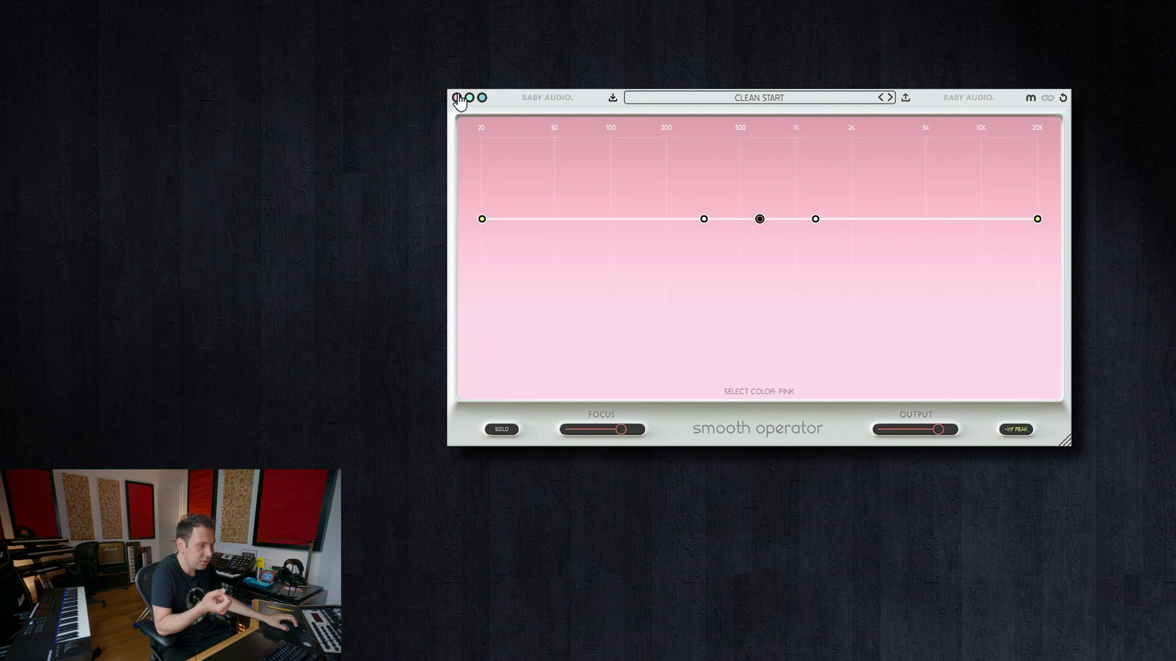
left_click(539, 97)
left_click(551, 98)
left_click(959, 98)
left_click(907, 236)
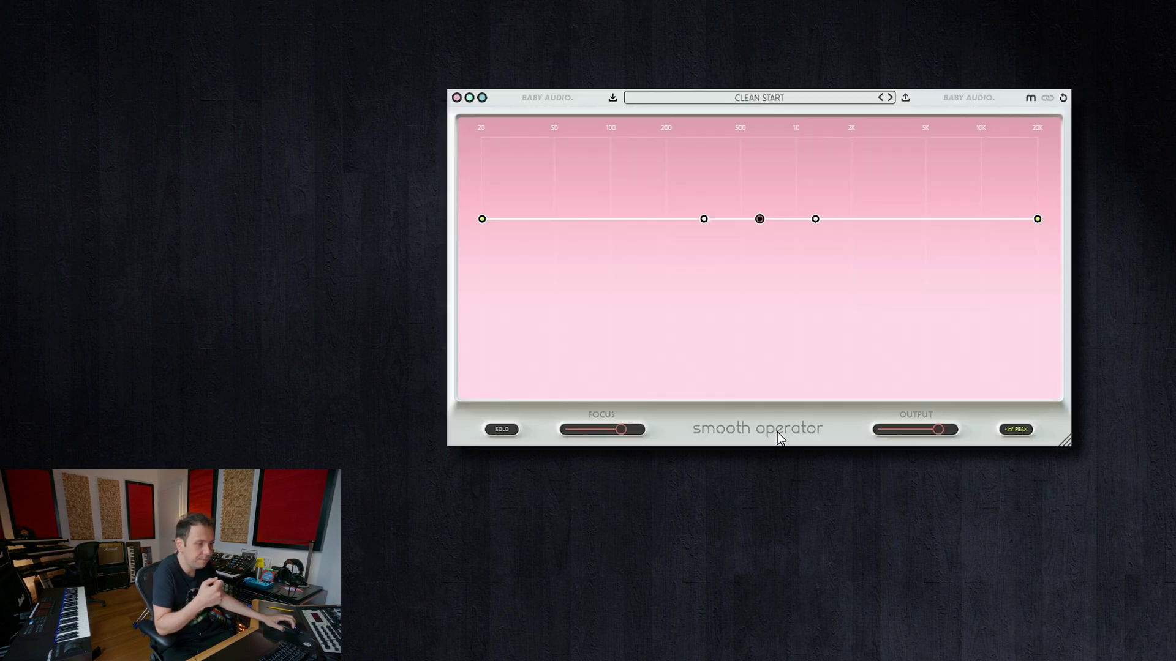
Open the preset list to look over the factory presets, and close it without loading one.
left_click(671, 100)
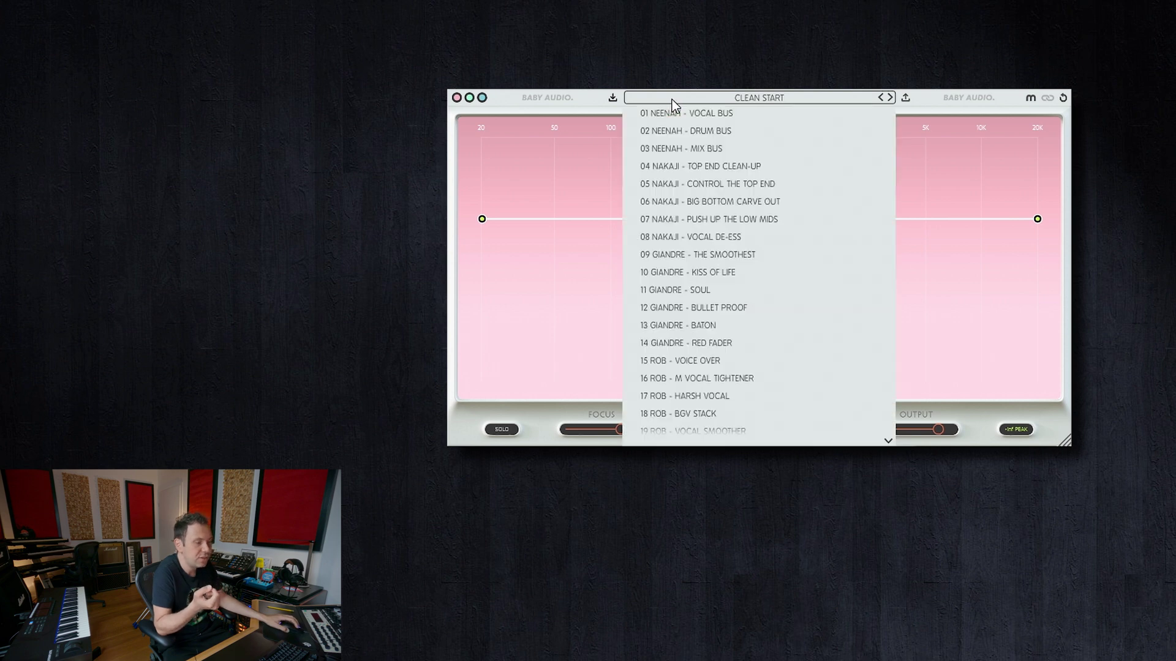
left_click(600, 107)
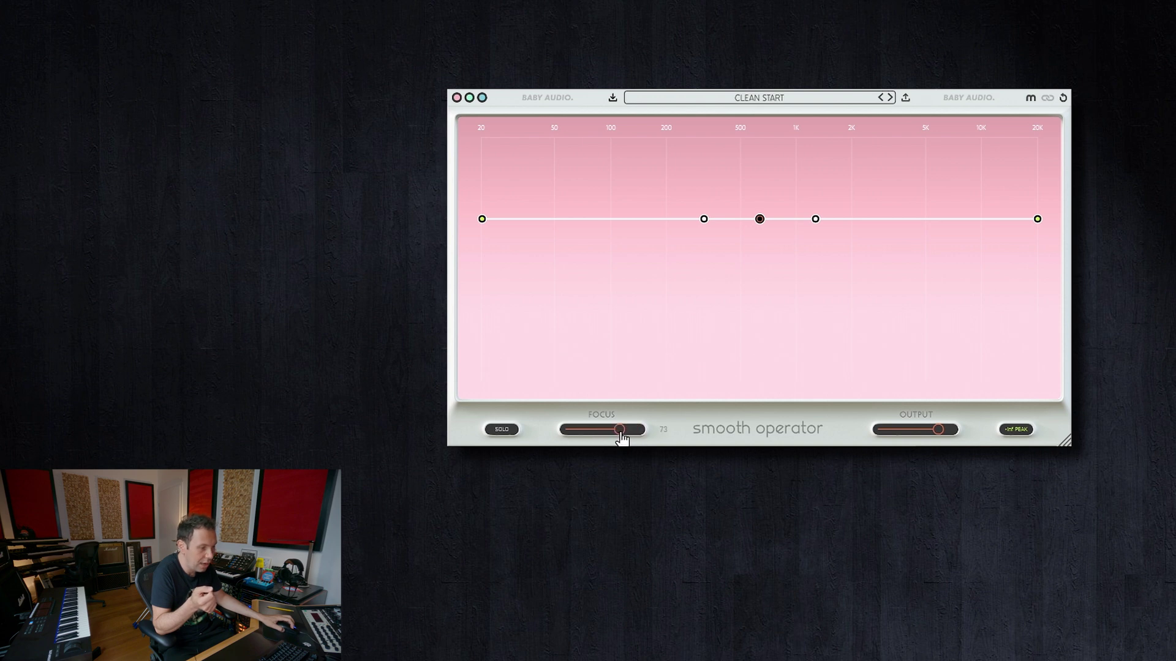
Adjust the Focus amount slightly and set the output level meter to peak.
left_click_drag(624, 437, 626, 430)
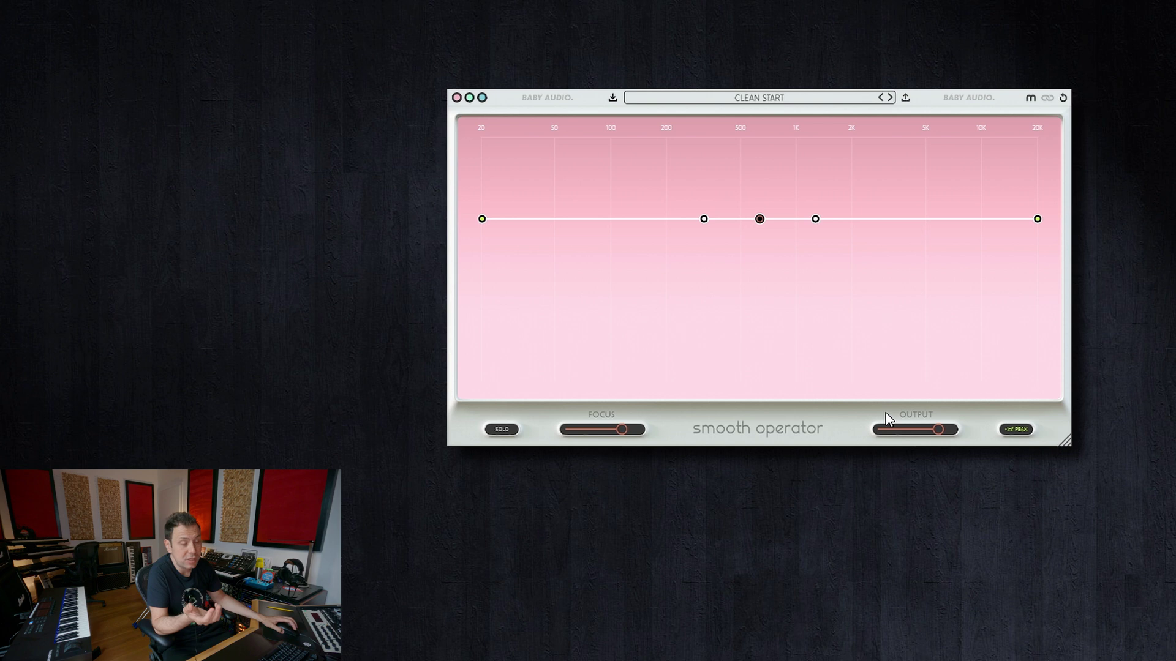
mouse_move(938, 429)
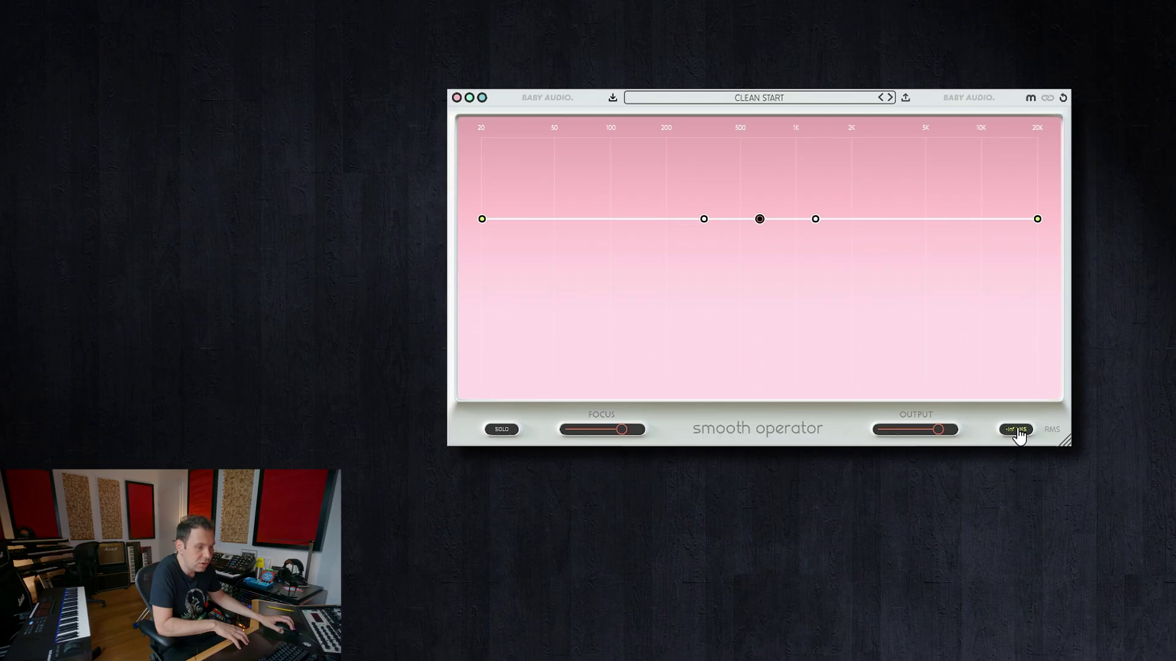
left_click(1017, 430)
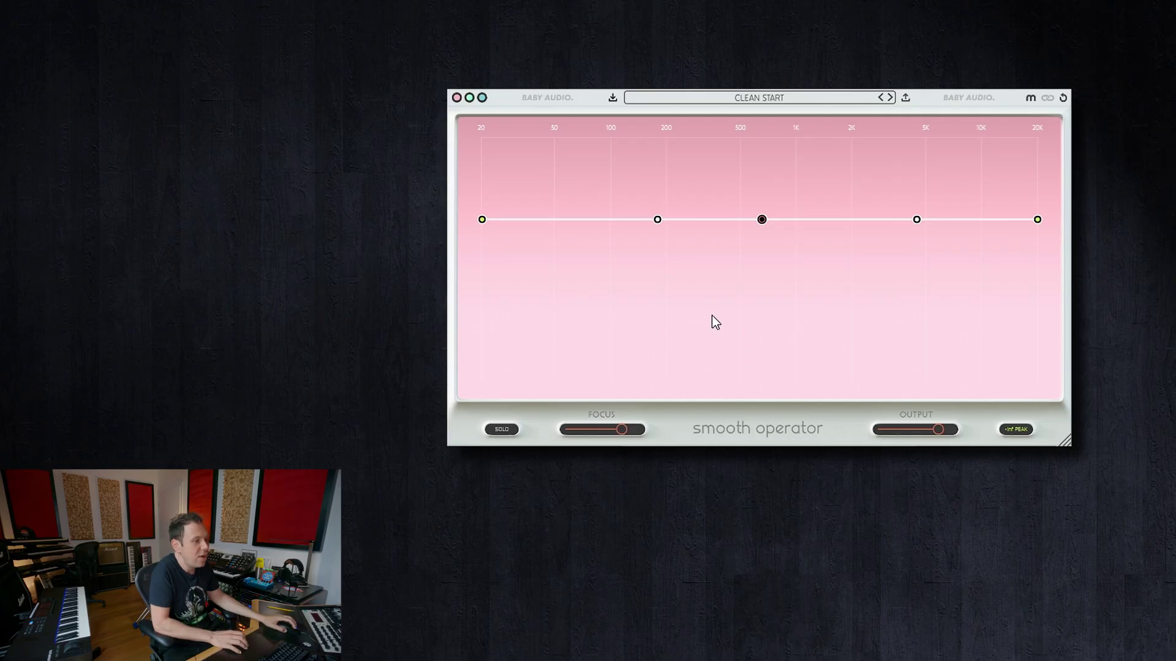
Offset the left peak node slightly downward near 200 Hz and lower the whole curve a little with the central node.
mouse_move(659, 221)
left_mouse_down()
mouse_move(659, 259)
mouse_move(660, 223)
left_mouse_up()
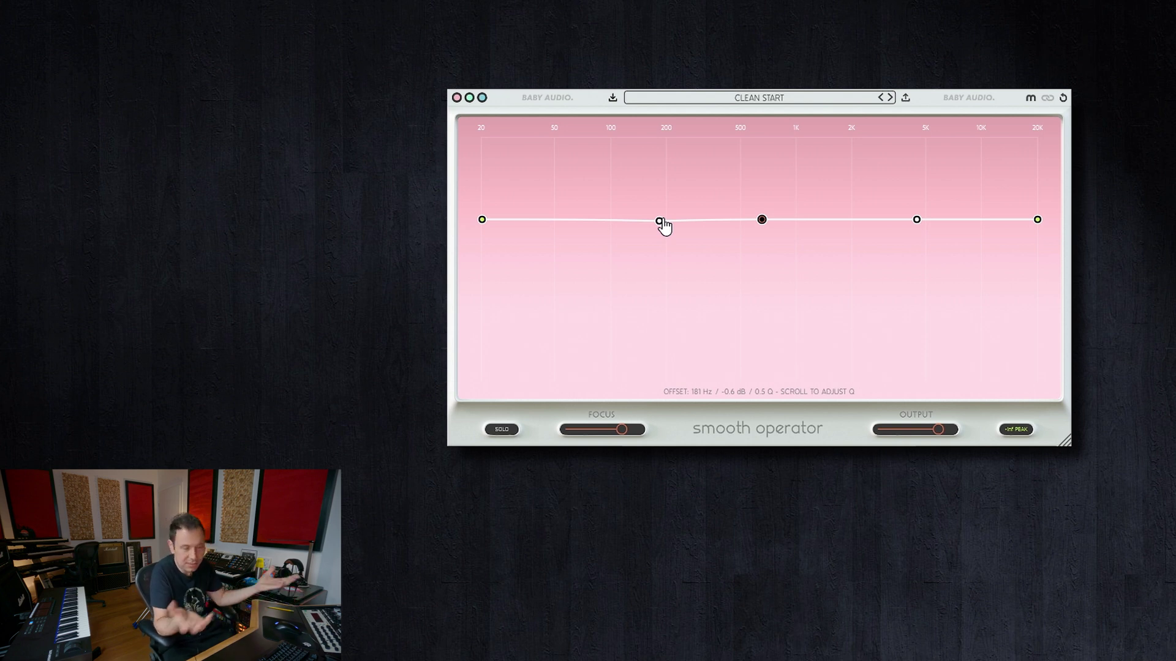
mouse_move(916, 219)
left_mouse_down()
mouse_move(911, 239)
mouse_move(916, 220)
left_mouse_up()
mouse_move(762, 227)
left_mouse_down()
mouse_move(834, 228)
mouse_move(733, 226)
mouse_move(765, 231)
left_mouse_up()
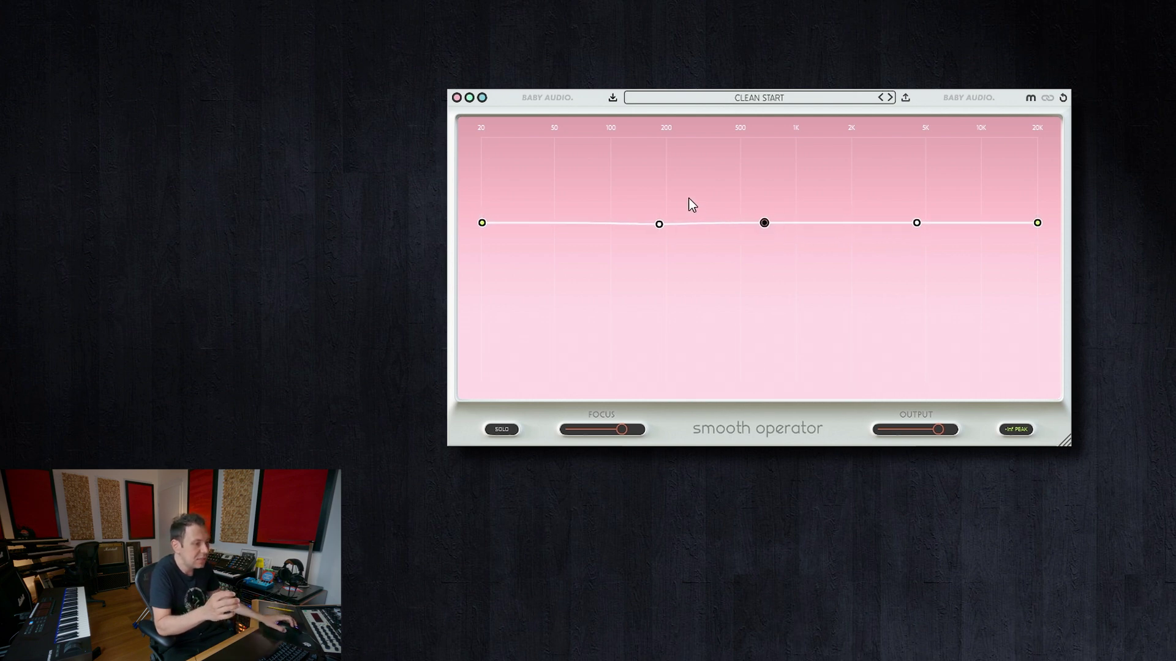
mouse_move(658, 225)
left_mouse_down()
mouse_move(785, 226)
mouse_move(662, 224)
left_mouse_up()
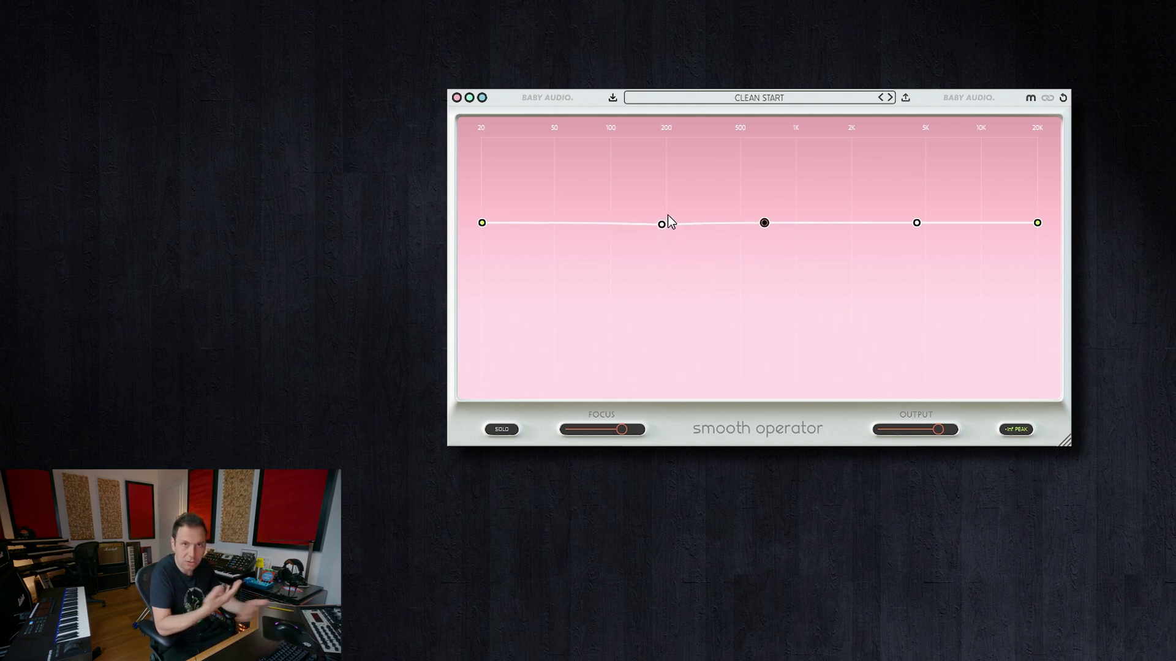
Raise the low shelf node at 20 Hz and adjust the high shelf node at 20 kHz.
mouse_move(482, 222)
left_mouse_down()
mouse_move(481, 189)
mouse_move(473, 228)
mouse_move(481, 203)
left_mouse_up()
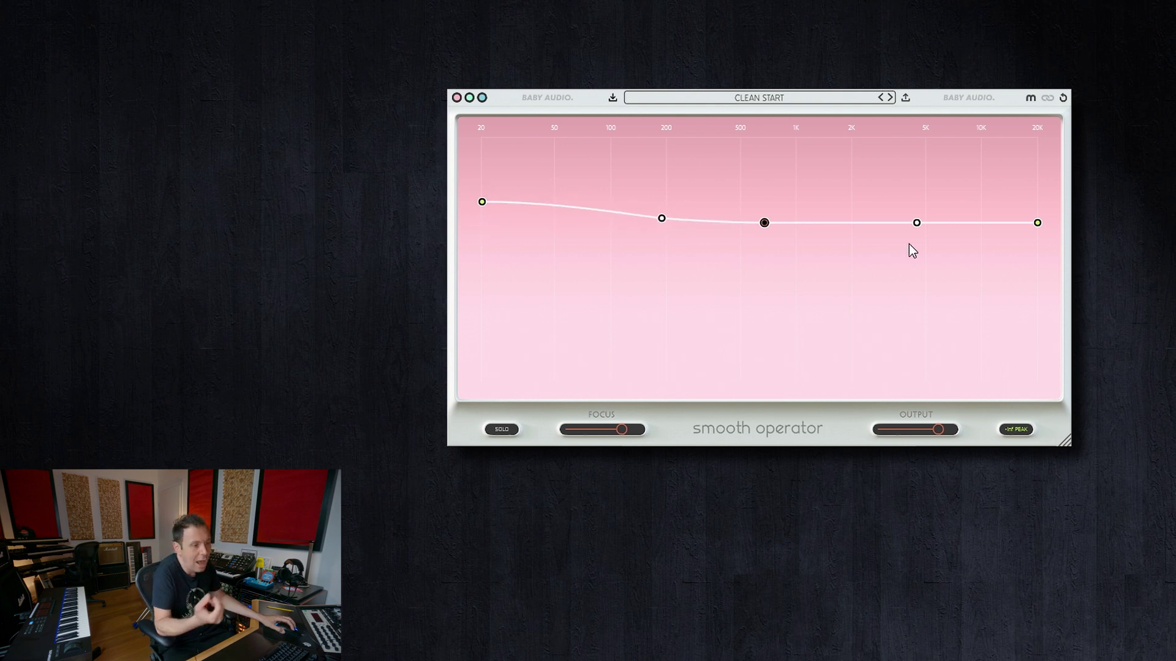
mouse_move(1039, 230)
left_mouse_down()
mouse_move(1039, 173)
mouse_move(1034, 231)
mouse_move(1036, 189)
mouse_move(1044, 227)
left_mouse_up()
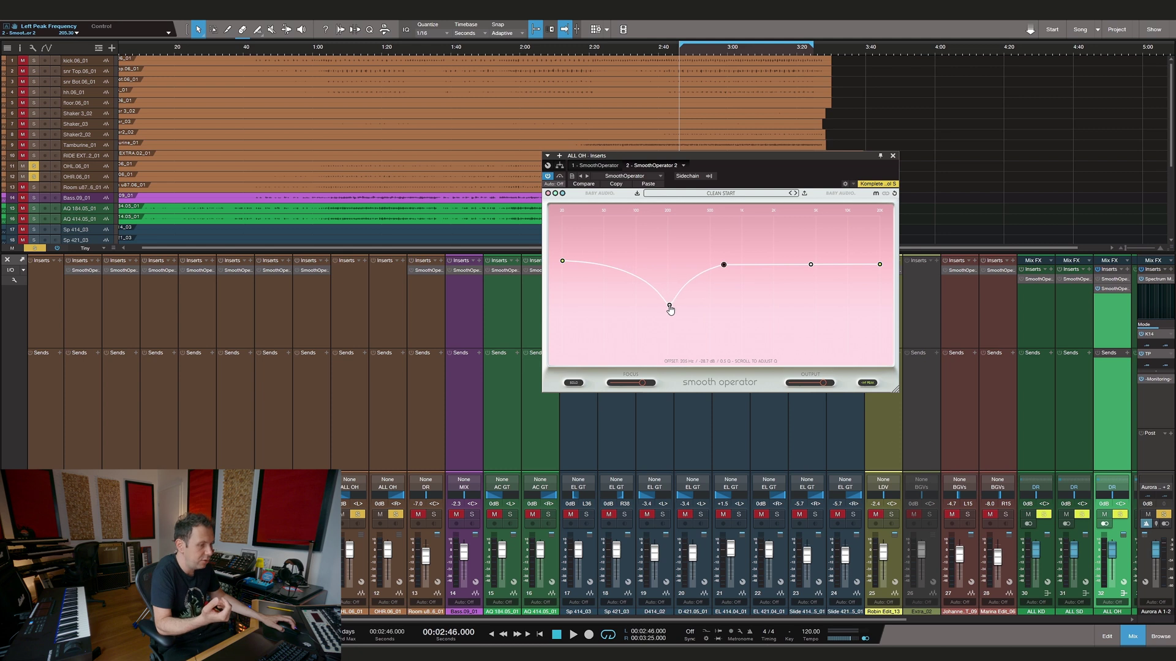
Try a deep cut with the left peak node on the ALL OH bus and bring it back to nearly flat.
mouse_move(671, 309)
left_mouse_down()
mouse_move(673, 259)
mouse_move(666, 318)
left_mouse_up()
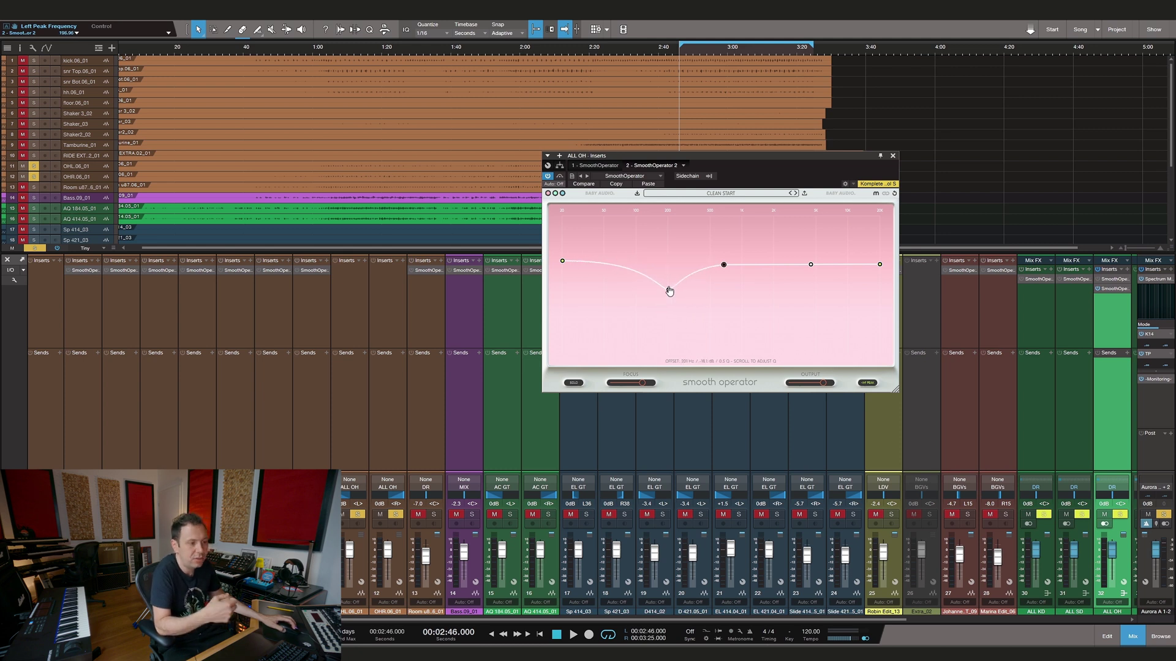
left_click_drag(669, 270, 669, 266)
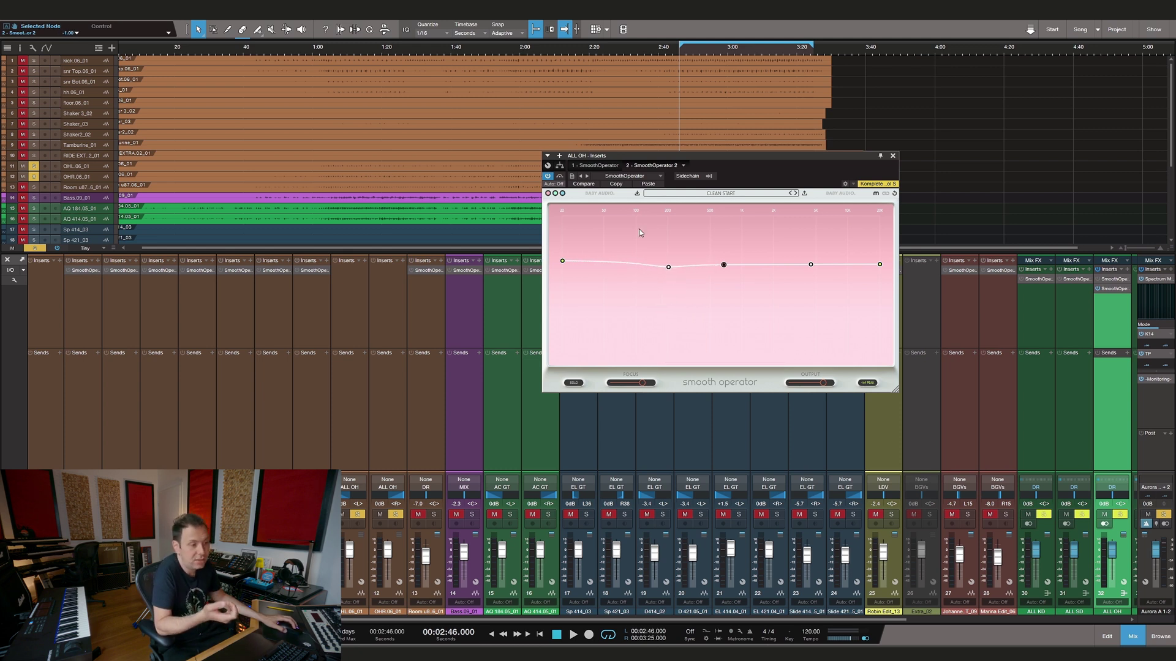
Start playback and pull the left peak node into a deep, narrow cut slightly above 200 Hz.
left_click(742, 161)
left_click_drag(743, 160, 735, 161)
key("space")
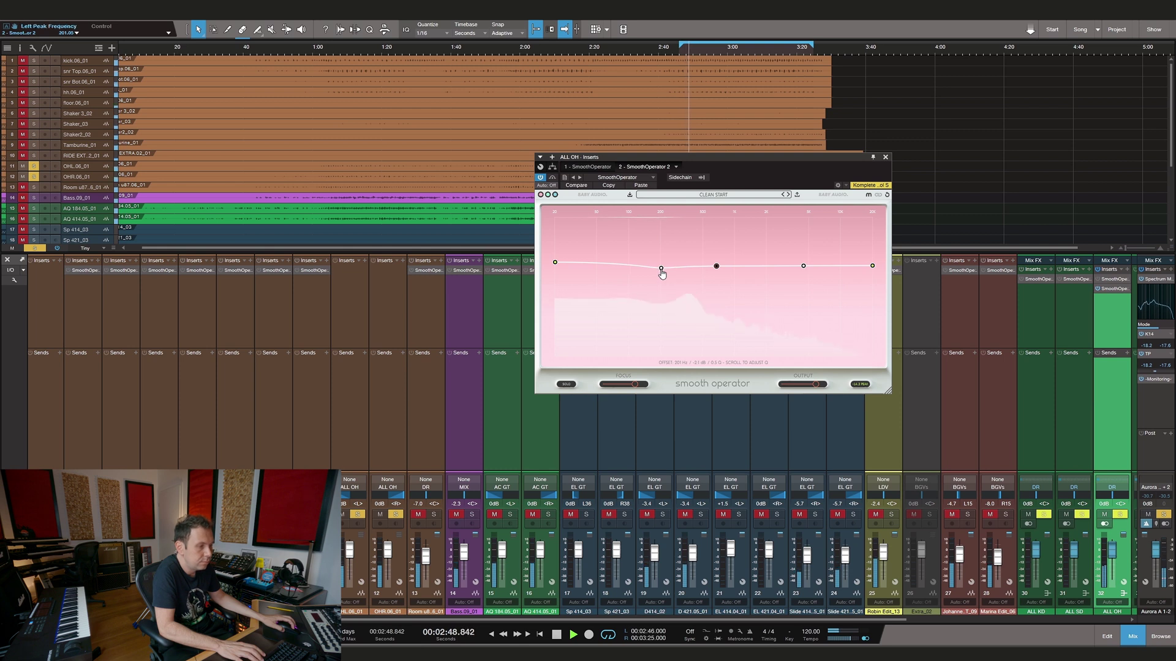
left_click_drag(676, 345, 670, 340)
scroll(667, 338, "up", 3)
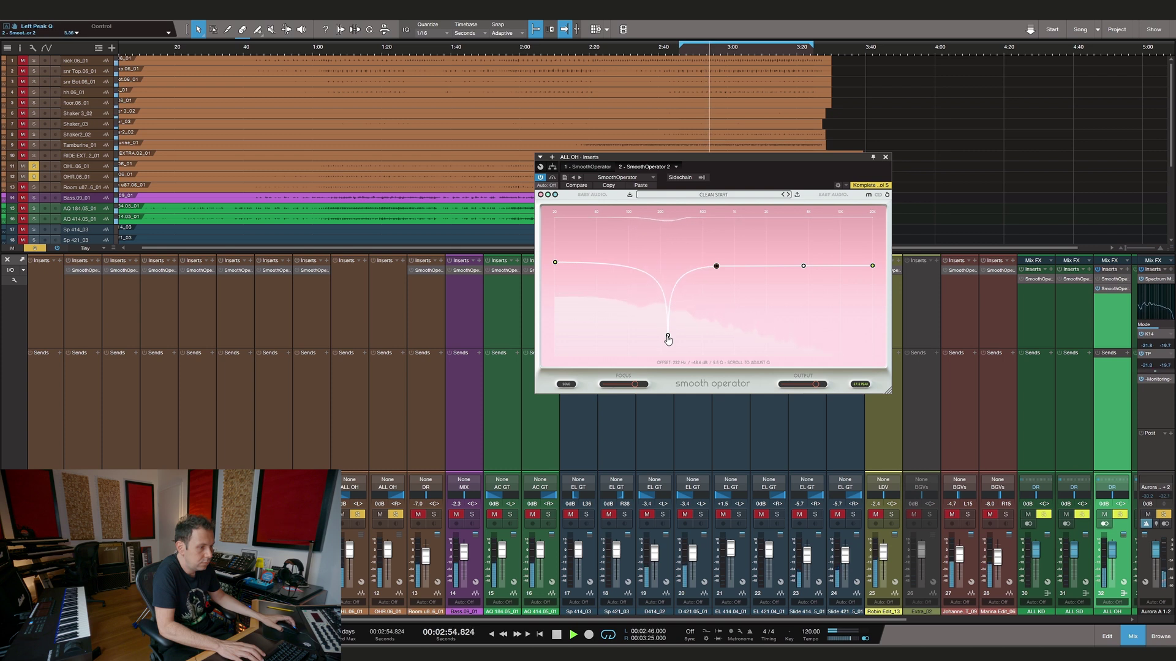
Move the left peak cut to about 360 Hz while trying maximum Focus, and bring Focus back down.
mouse_move(665, 341)
left_mouse_down()
mouse_move(637, 350)
mouse_move(673, 347)
left_mouse_up()
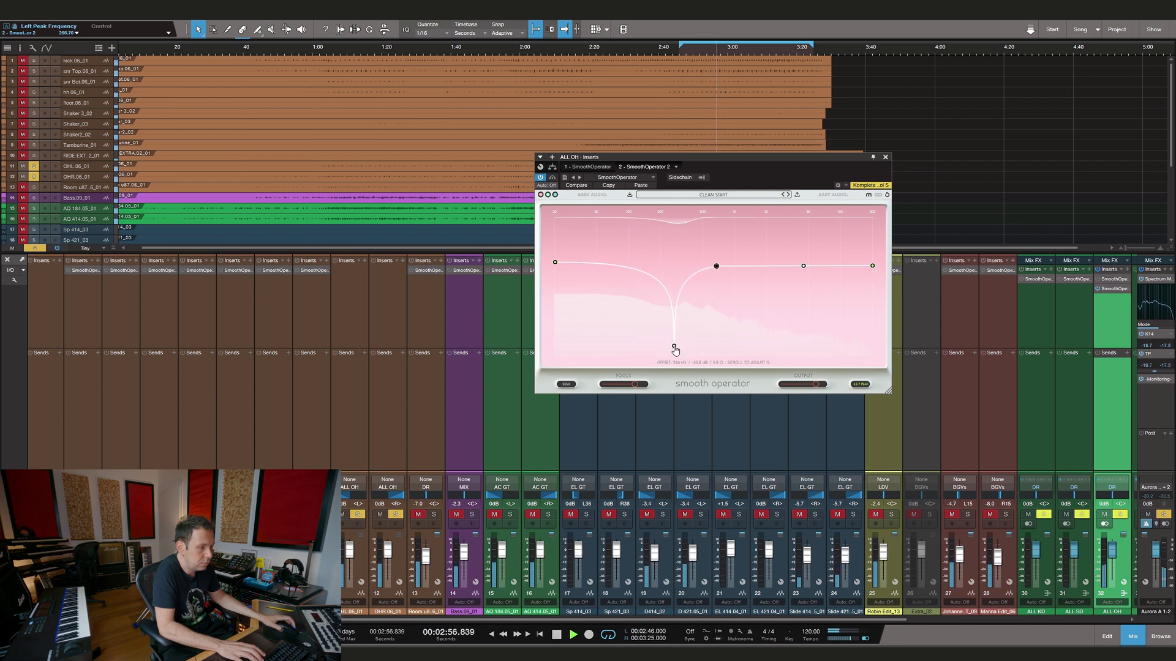
mouse_move(636, 384)
left_mouse_down()
mouse_move(602, 385)
mouse_move(653, 387)
left_mouse_up()
left_click_drag(672, 346, 677, 349)
left_click_drag(683, 259, 686, 294)
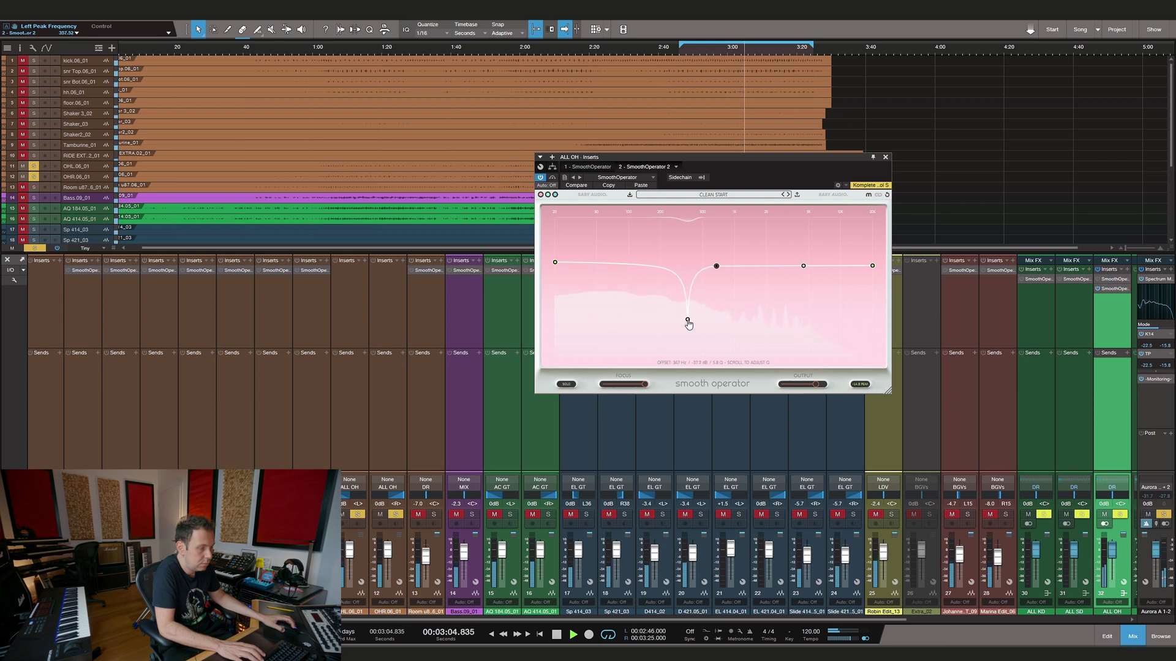
left_click_drag(644, 384, 622, 333)
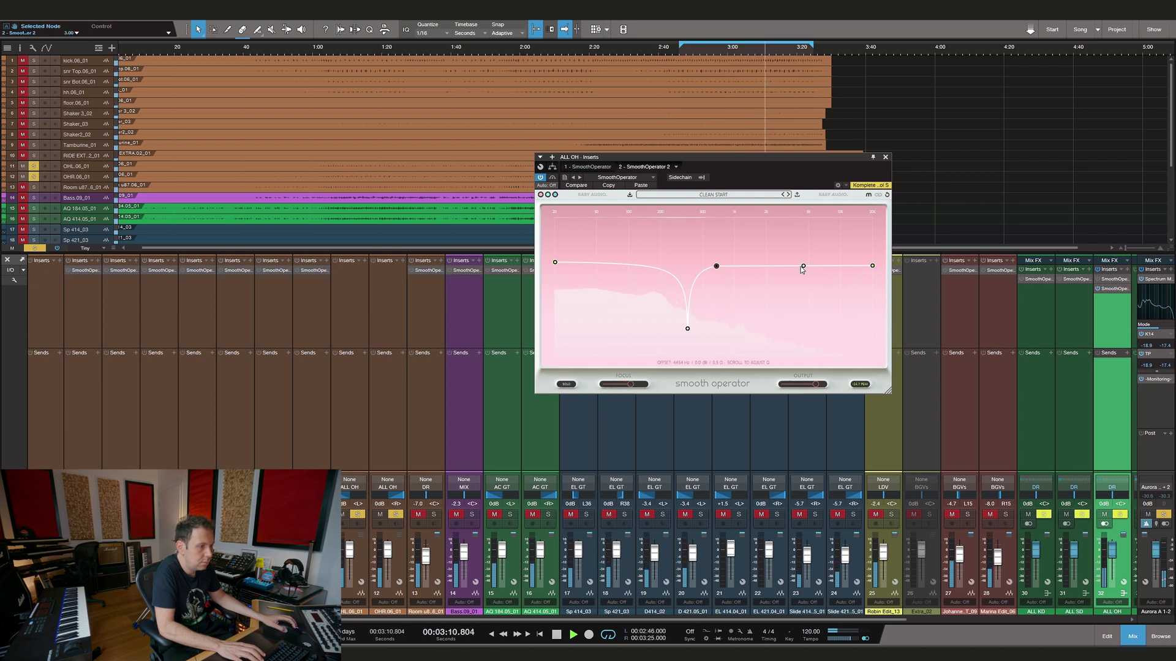
Compare the overheads with and without the left peak cut by toggling bypass twice, and stop playback.
left_click(551, 177)
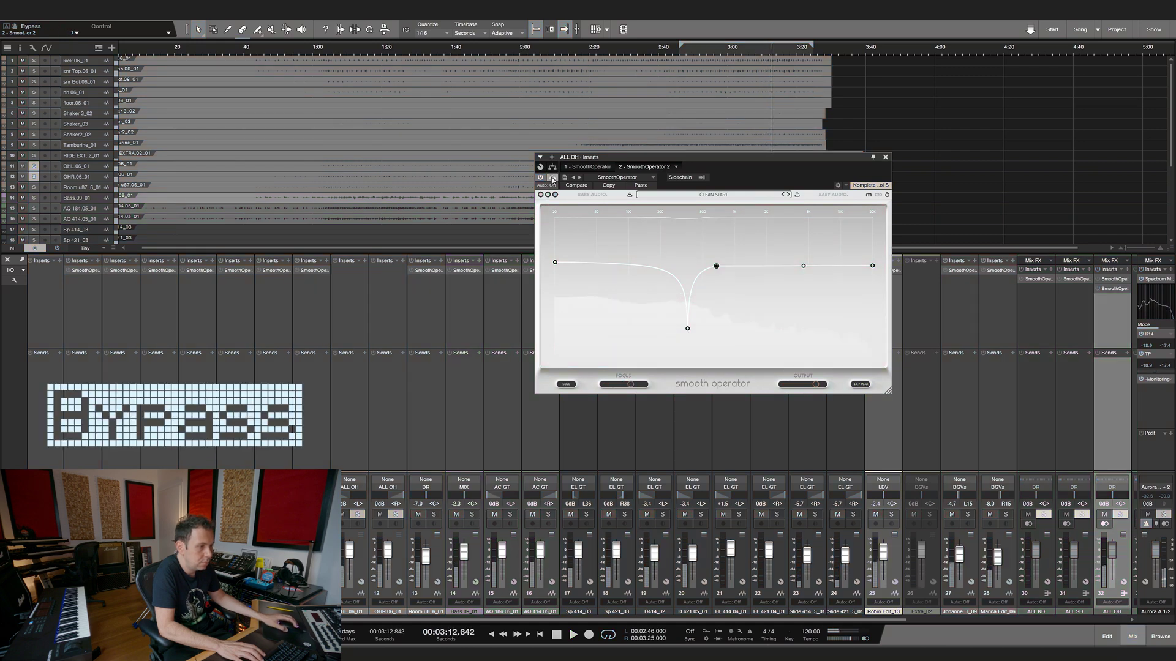
left_click(552, 178)
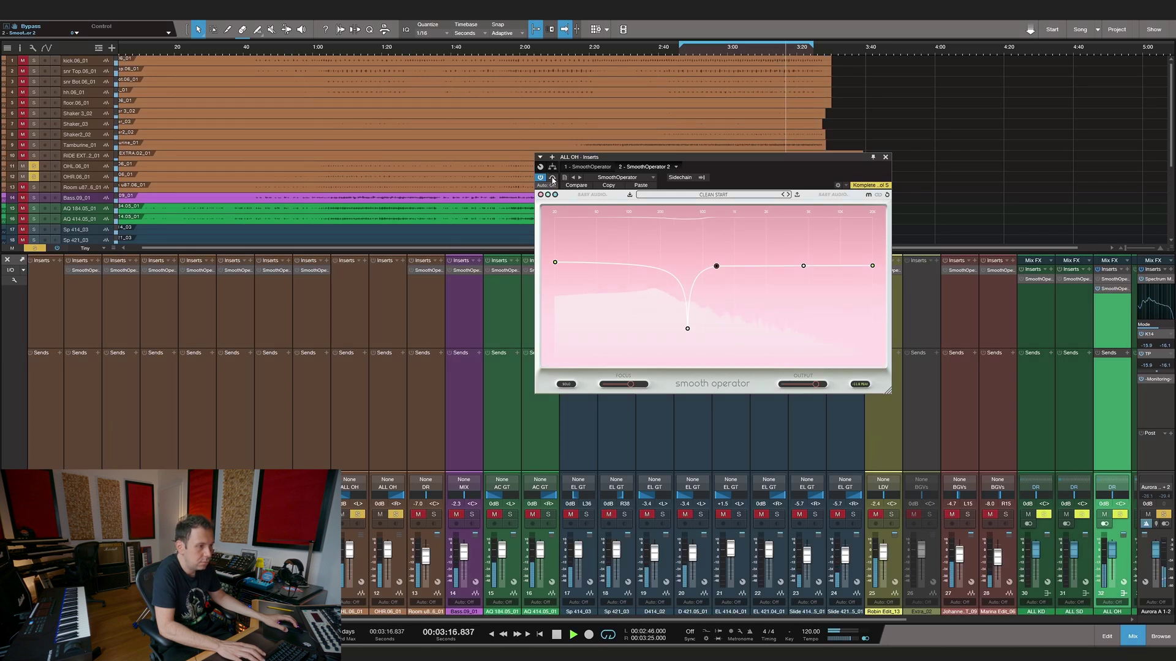
left_click(552, 178)
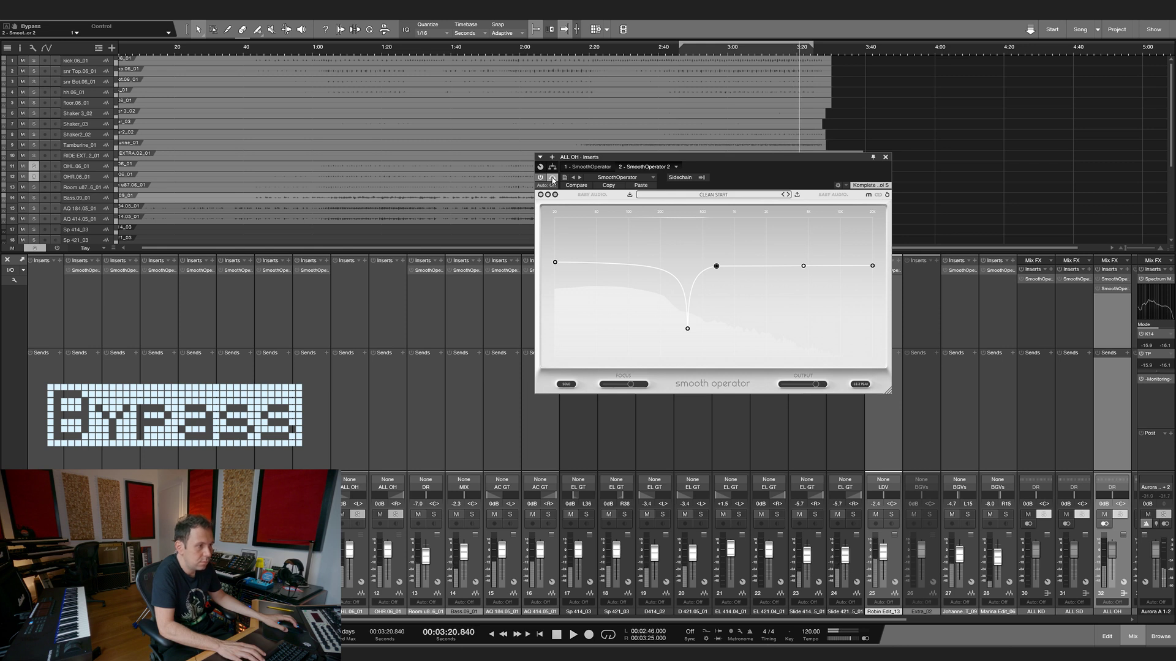
left_click(552, 178)
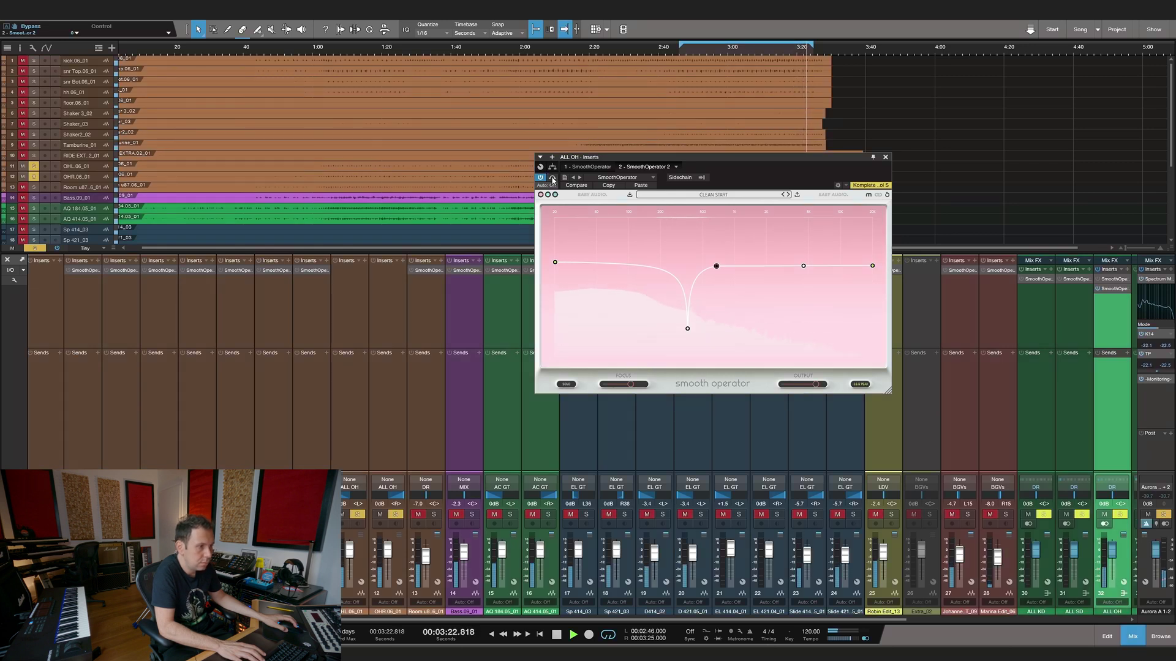
key("space")
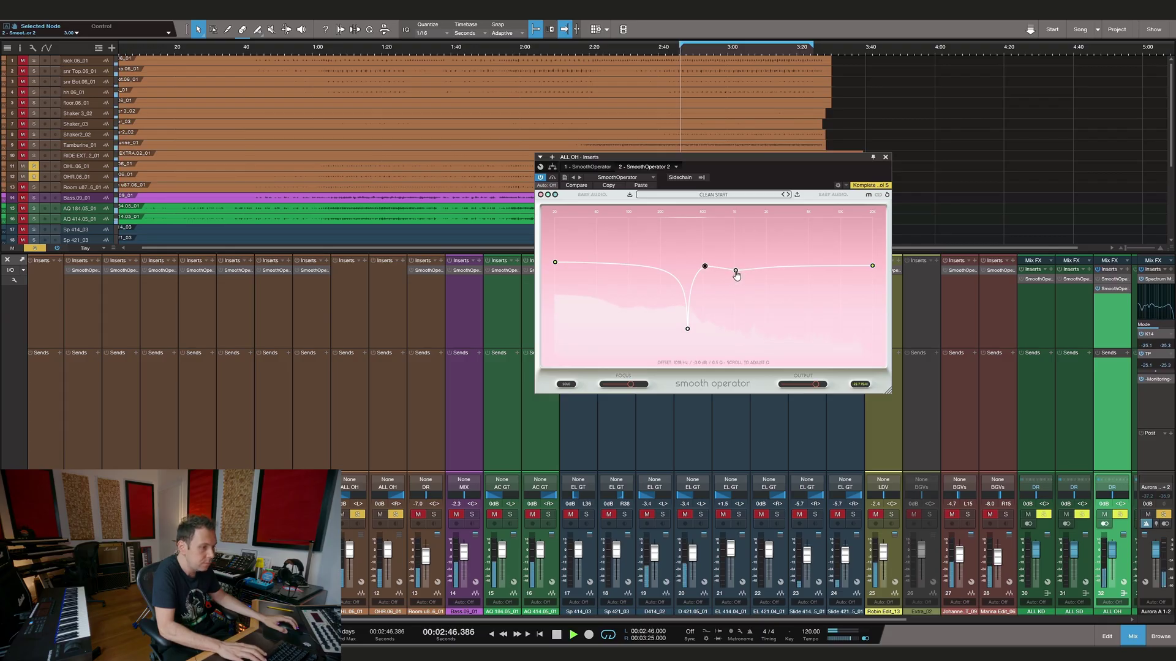
Pull the right peak node into a deep cut at about 780 Hz with Focus near maximum, and compare it against bypass.
left_click_drag(734, 270, 724, 337)
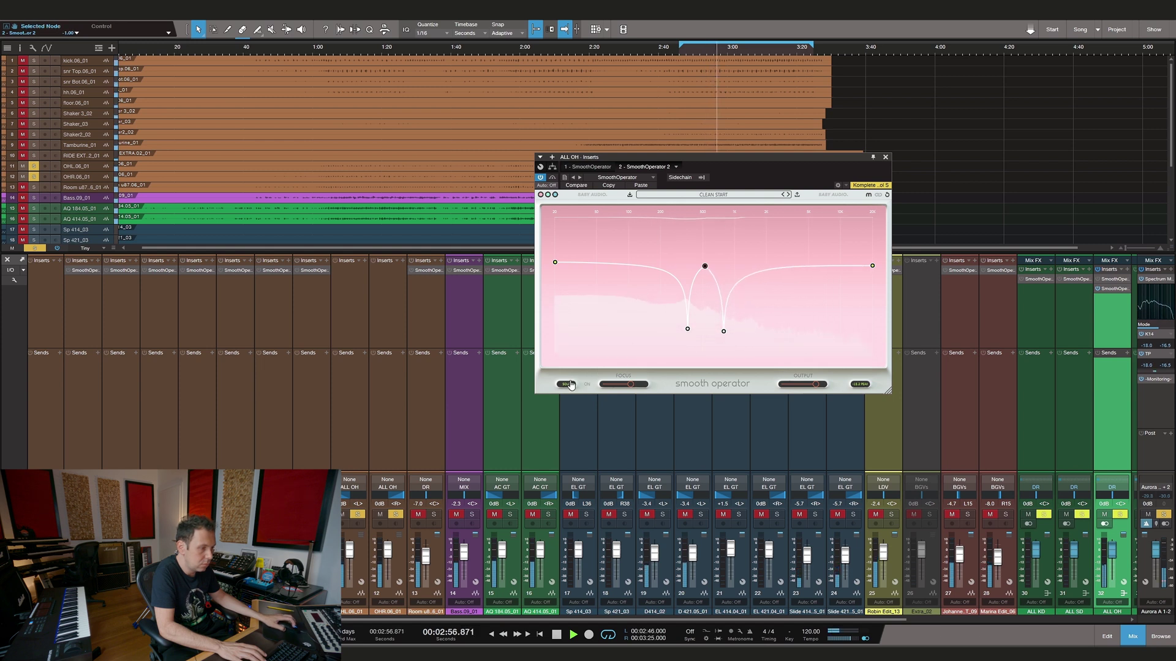
left_click_drag(630, 383, 643, 384)
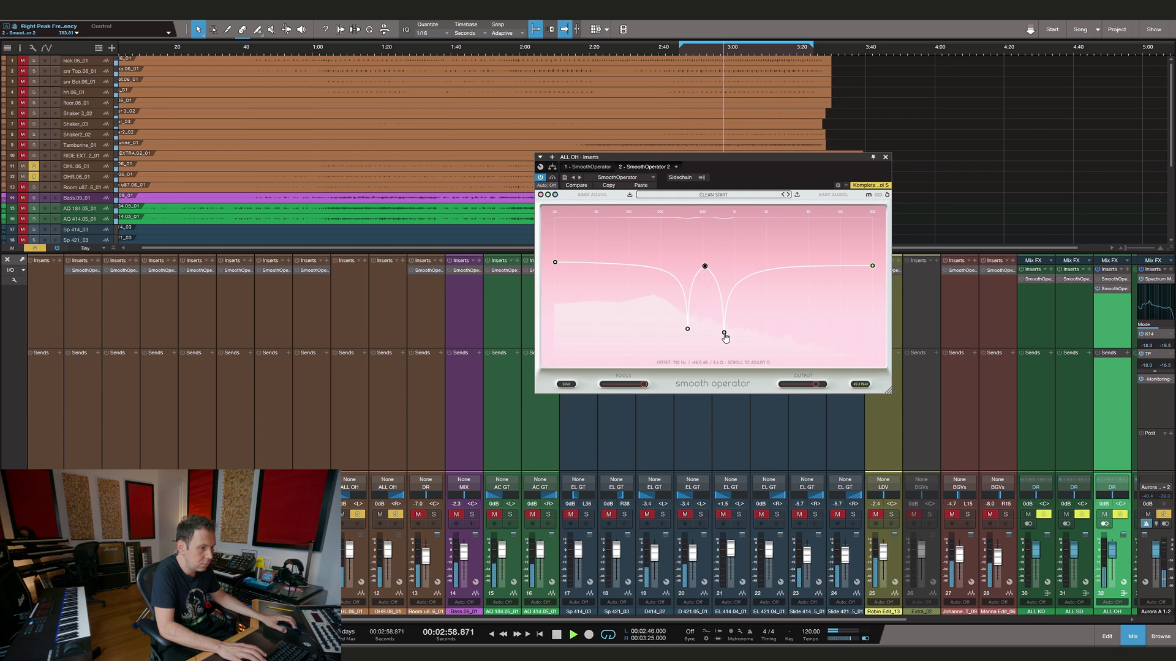
left_click_drag(724, 332, 724, 339)
left_click(552, 179)
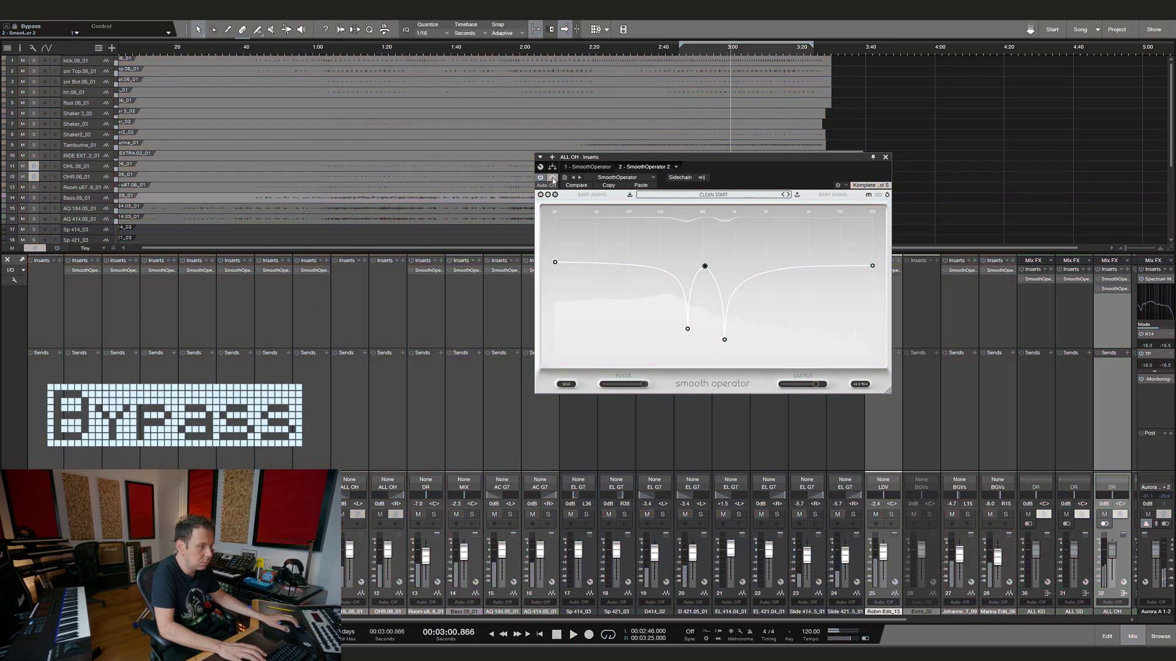
left_click(553, 178)
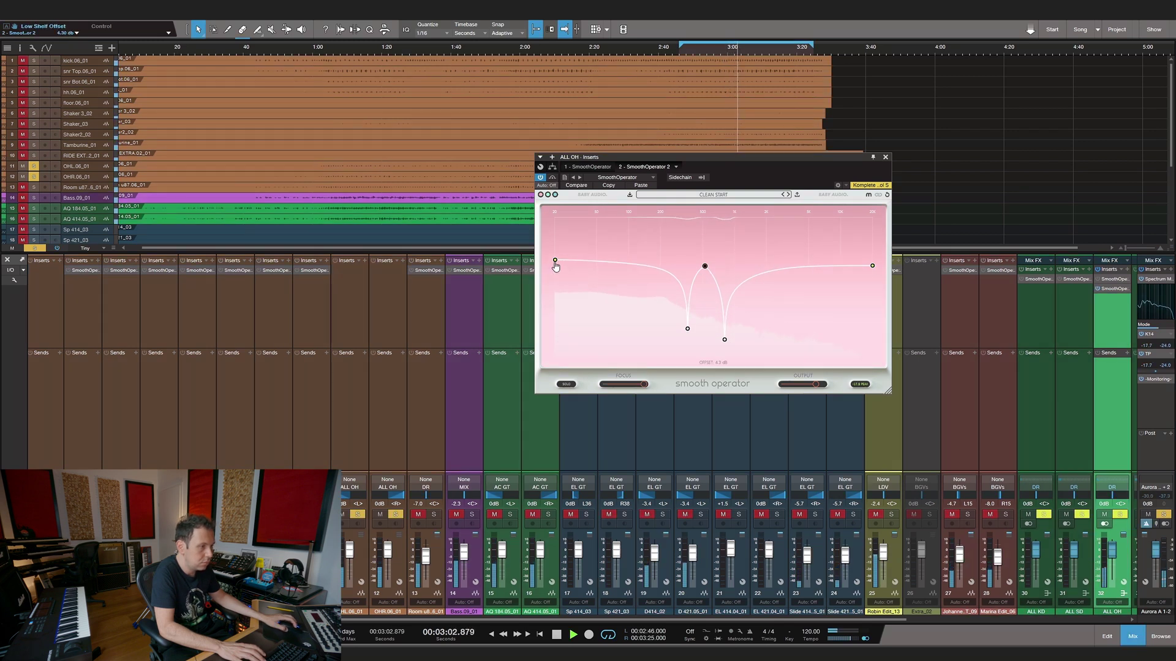
Raise the low and high shelf nodes well above the centre node, and compare the processed sound against bypass twice.
left_click_drag(872, 265, 872, 234)
left_click(552, 178)
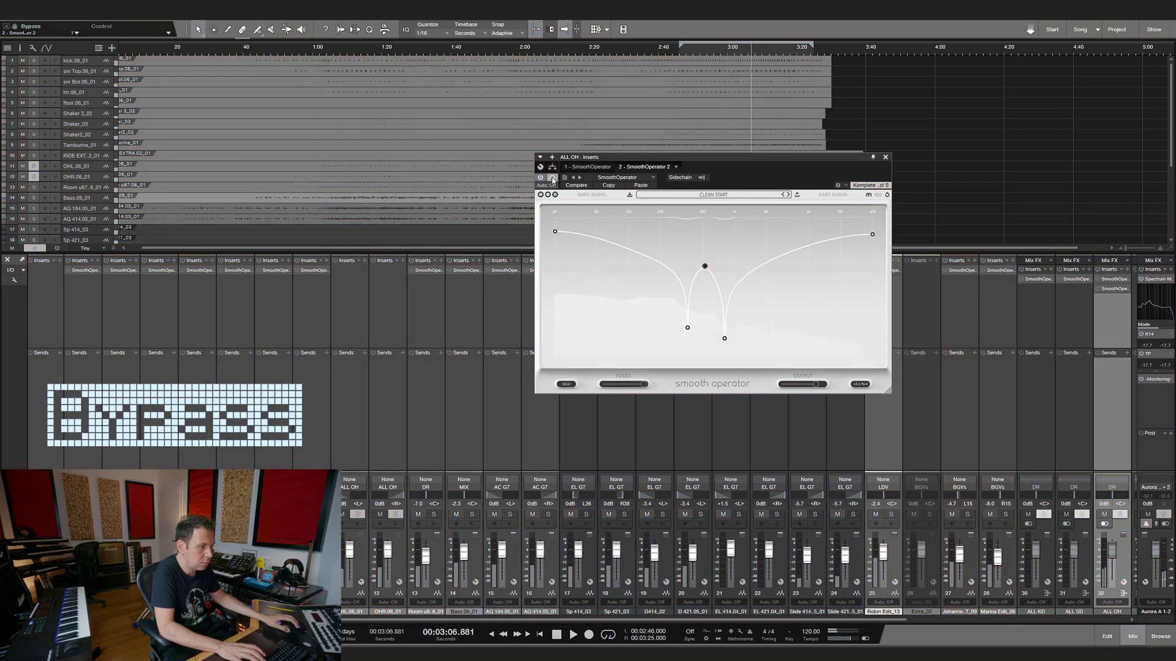
left_click(552, 178)
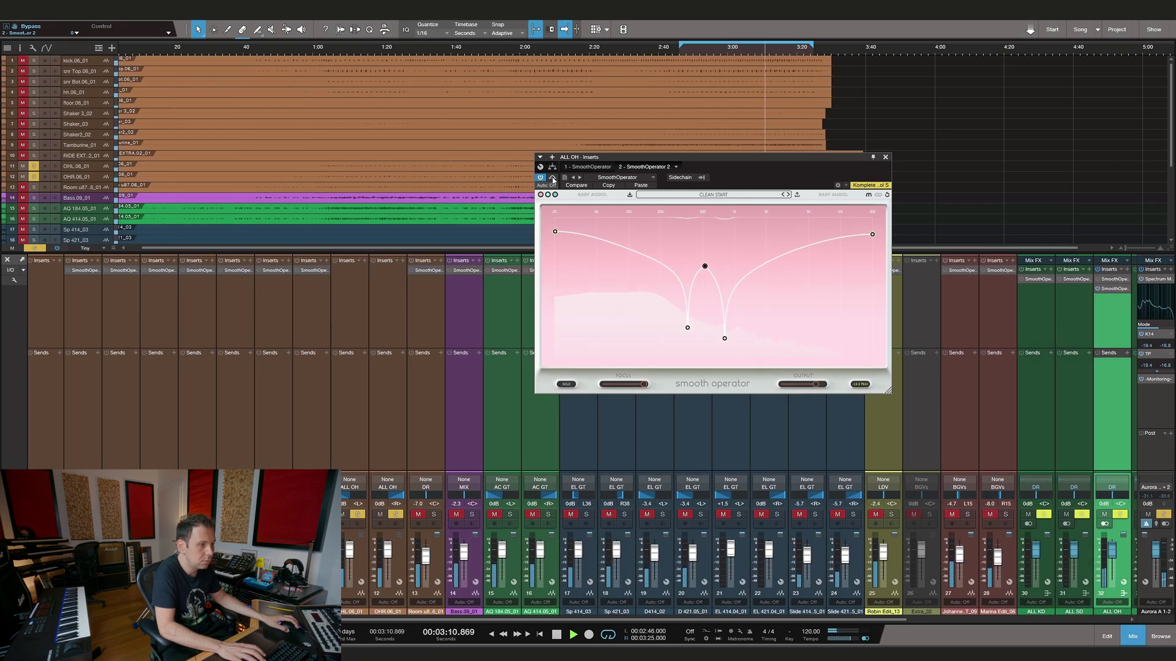
left_click(553, 178)
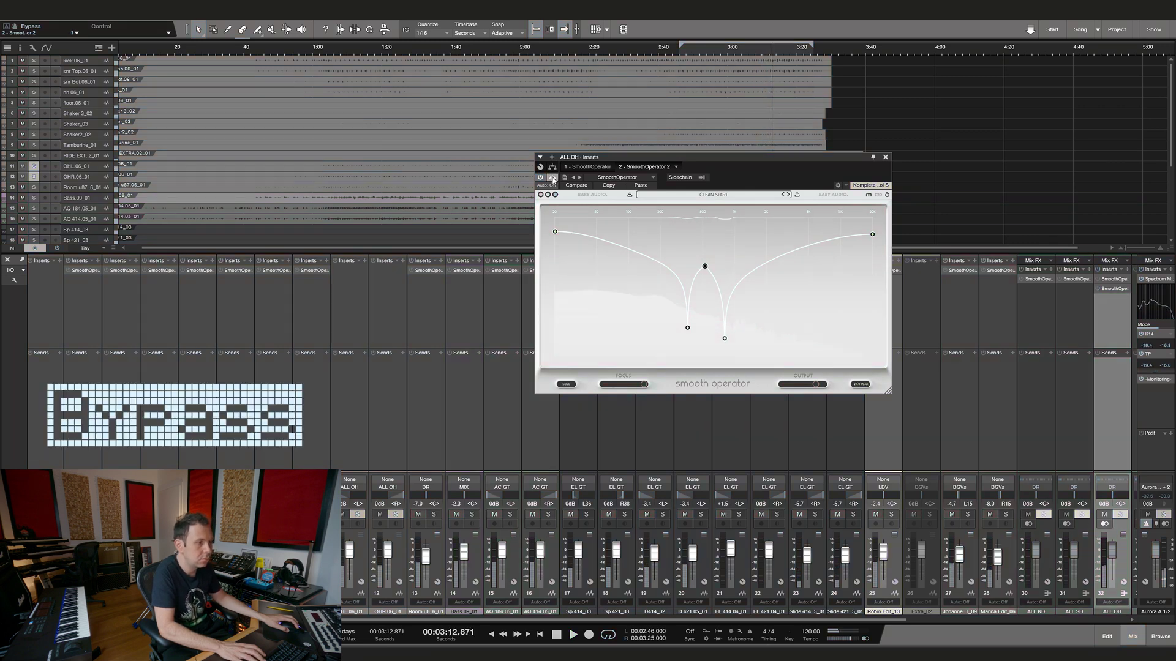
left_click(553, 178)
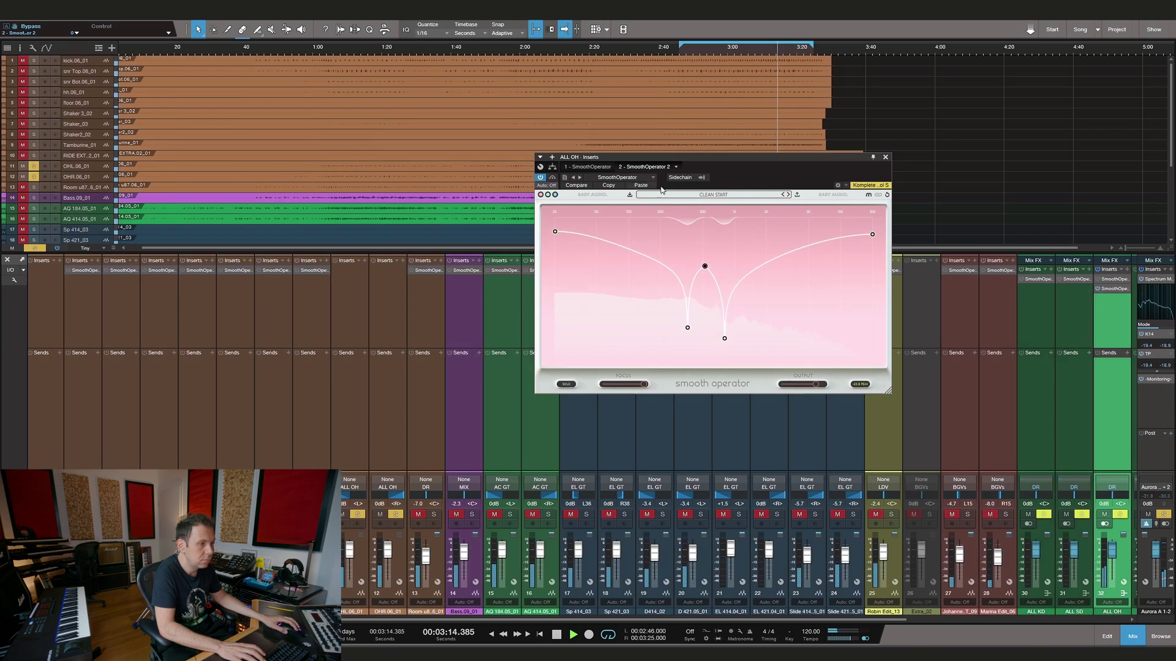
Stop playback and close the ALL OH plugin window.
key("space")
left_click(885, 158)
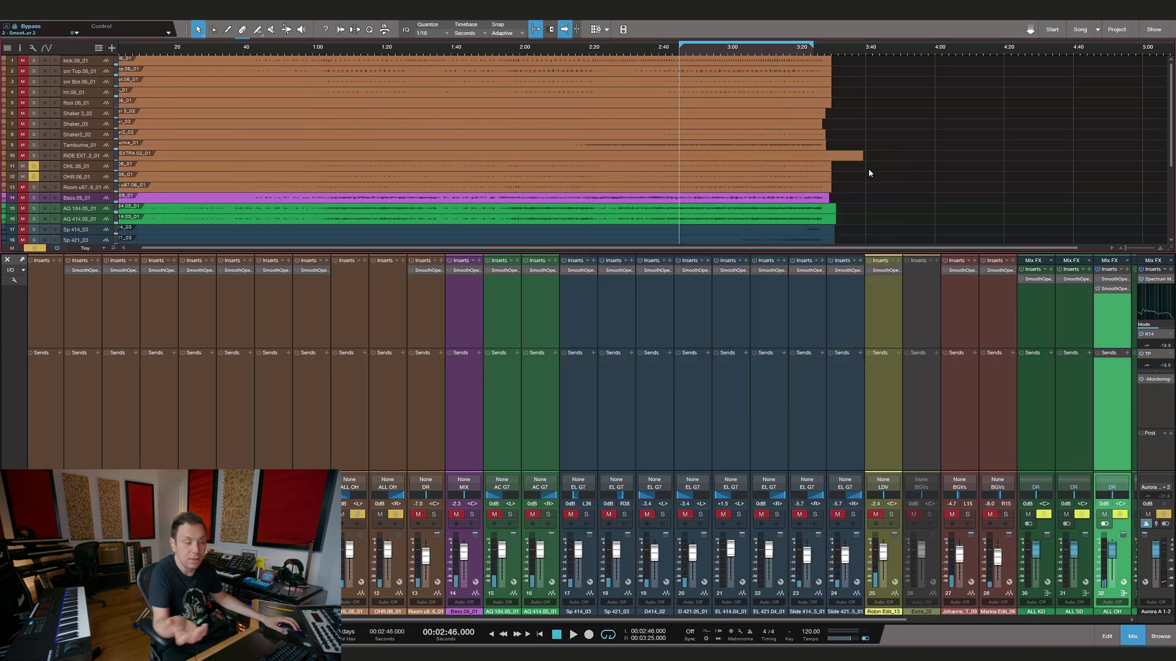
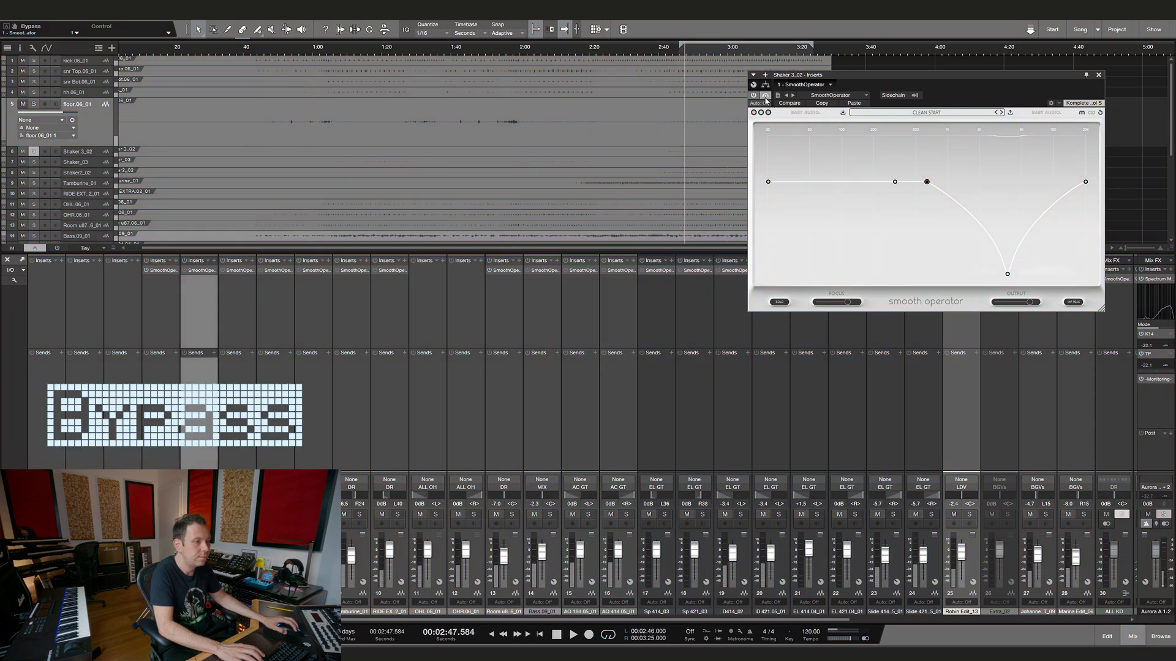
Compare the Shaker 3_02 track with and without Smooth Operator by toggling its bypass during playback, and stop playback.
left_click(766, 98)
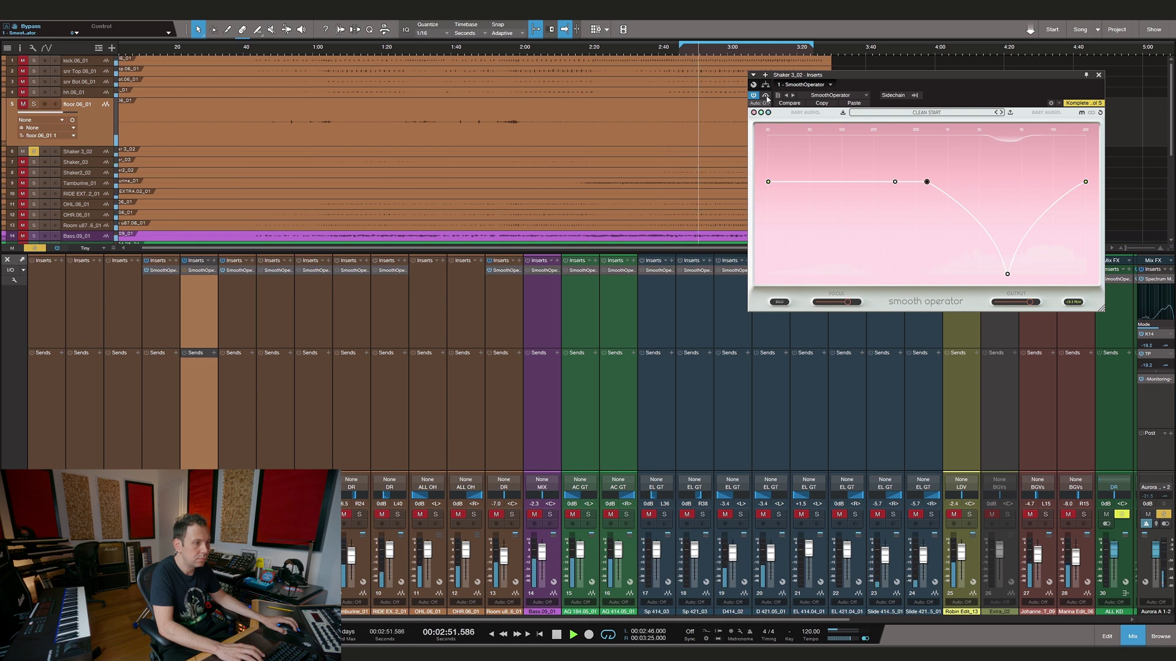
left_click(766, 96)
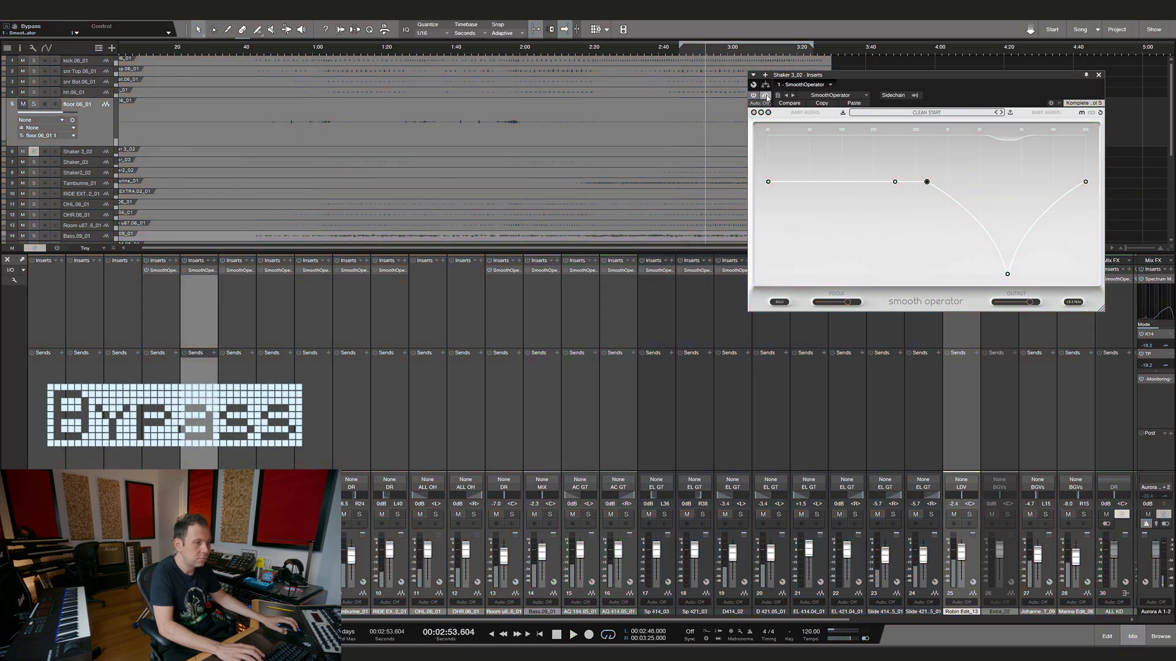
left_click(766, 97)
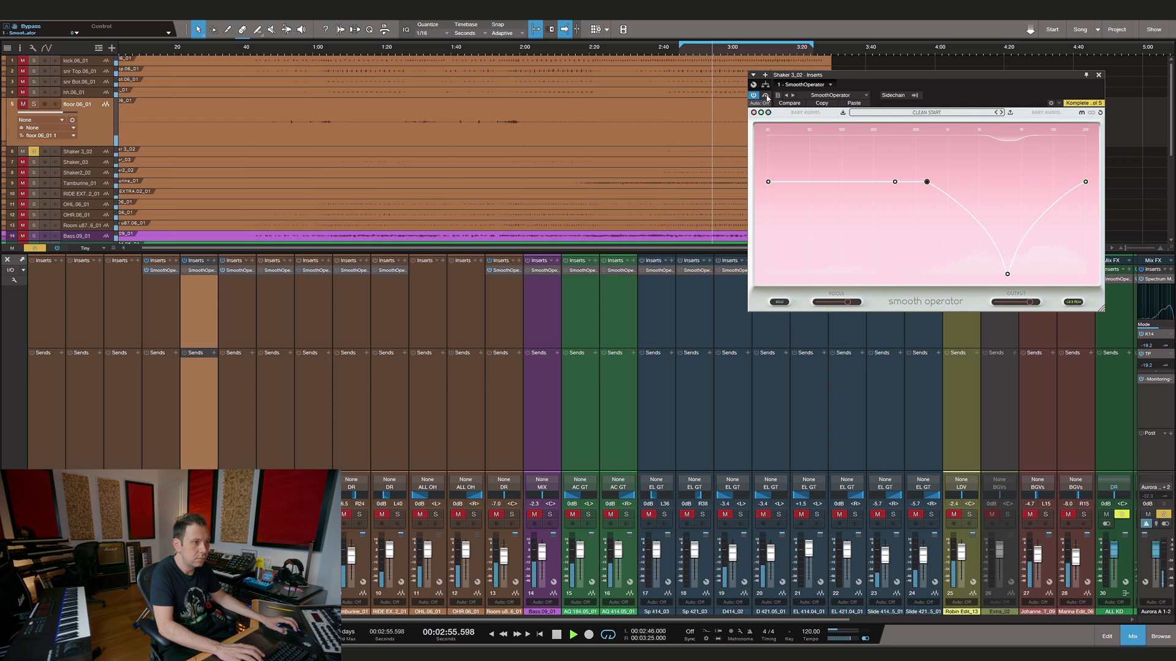
key("space")
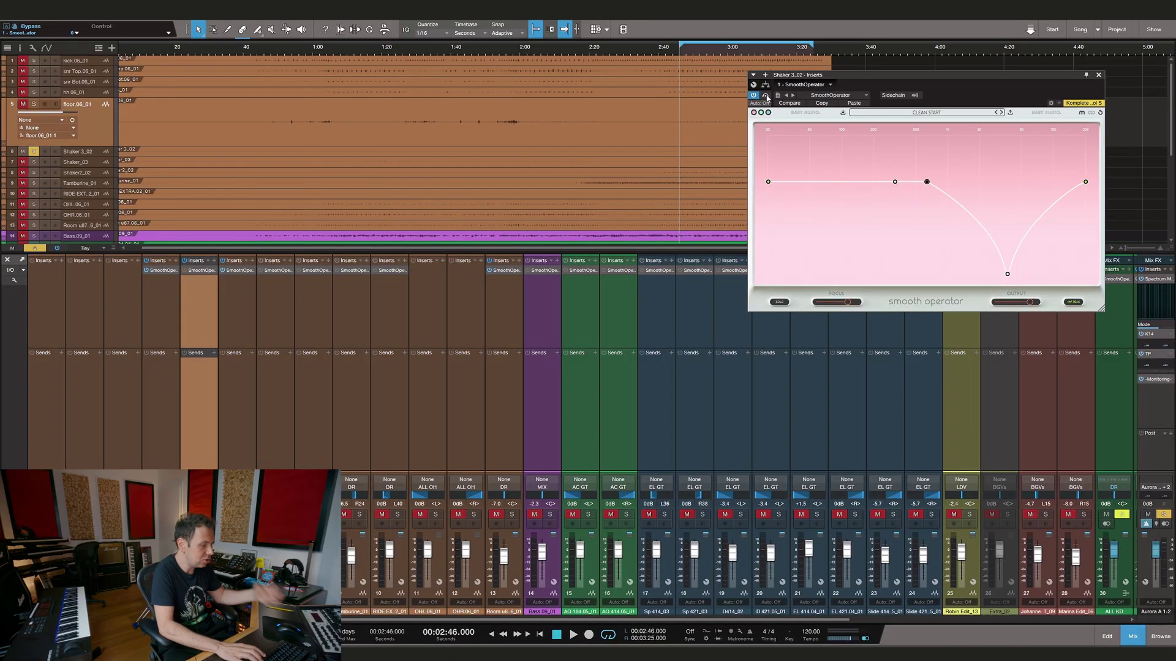
Switch to the Tamburine_01 track, compare its Smooth Operator processing against bypass during playback, and stop playback.
left_click(273, 286)
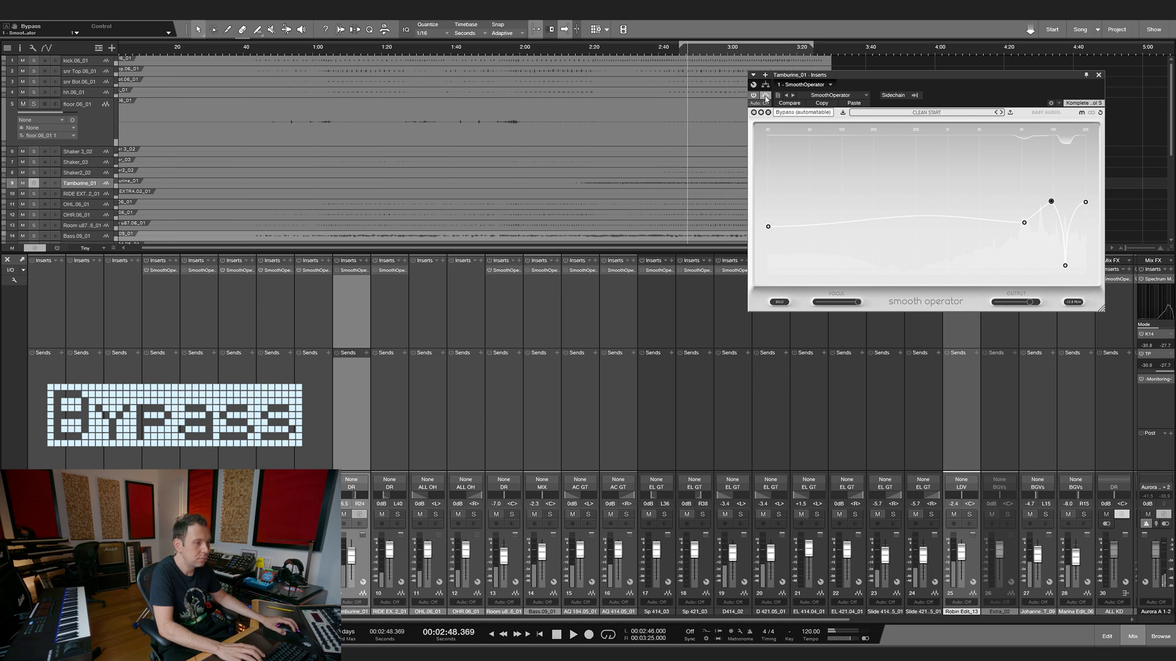
left_click(766, 97)
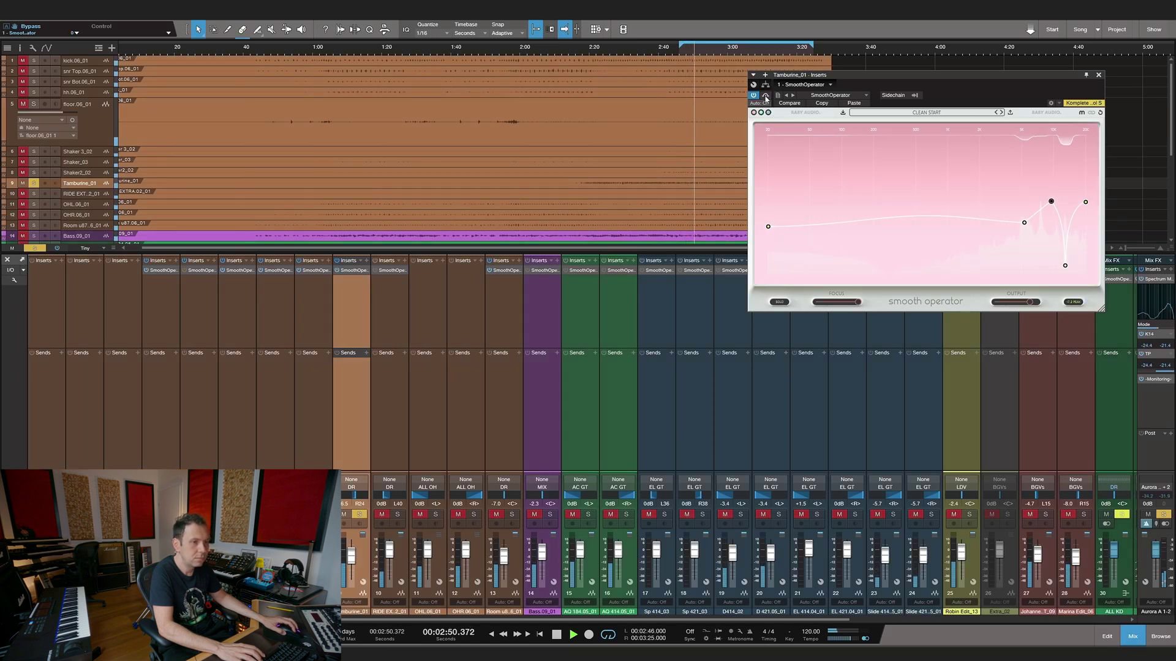
left_click(765, 97)
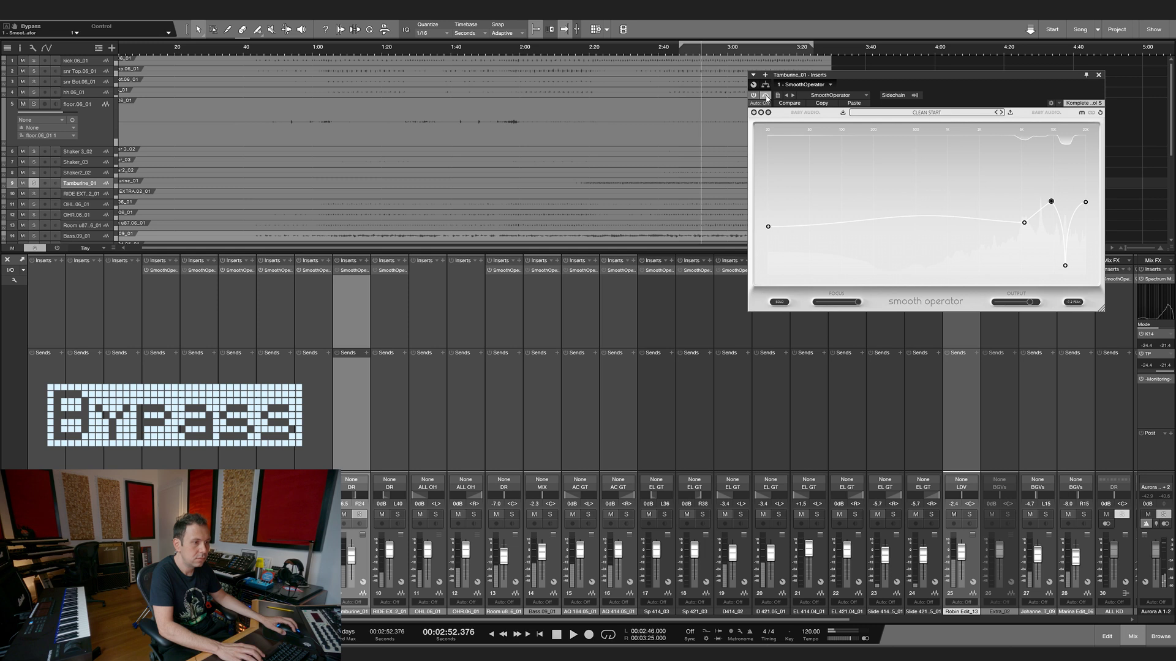
left_click(766, 97)
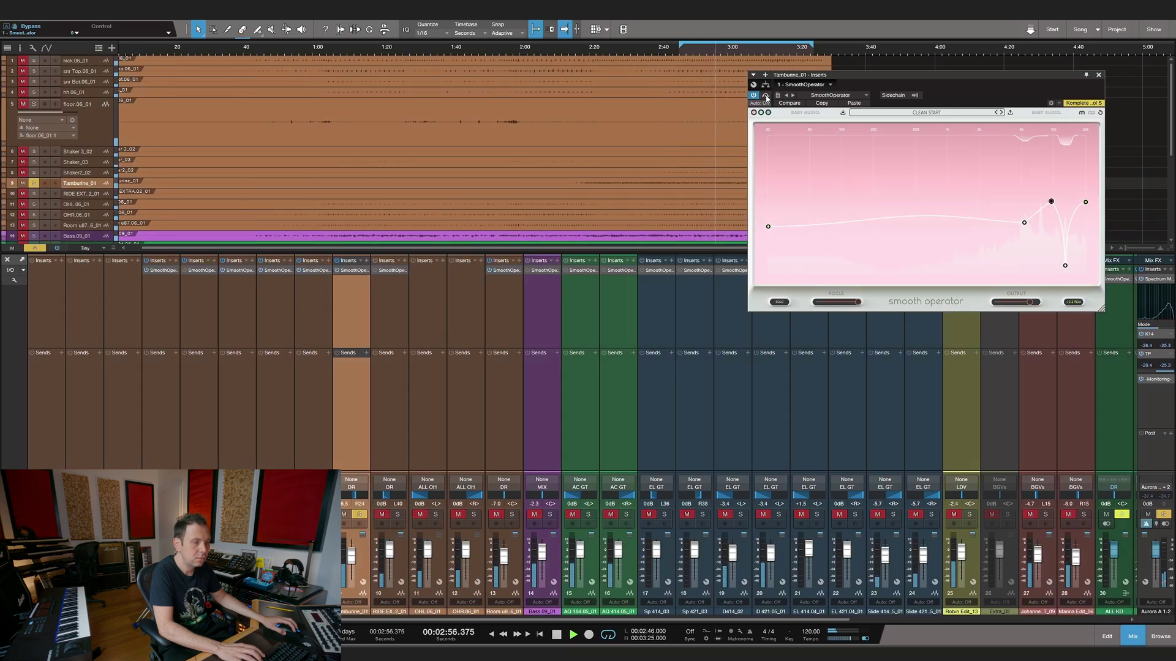
key("space")
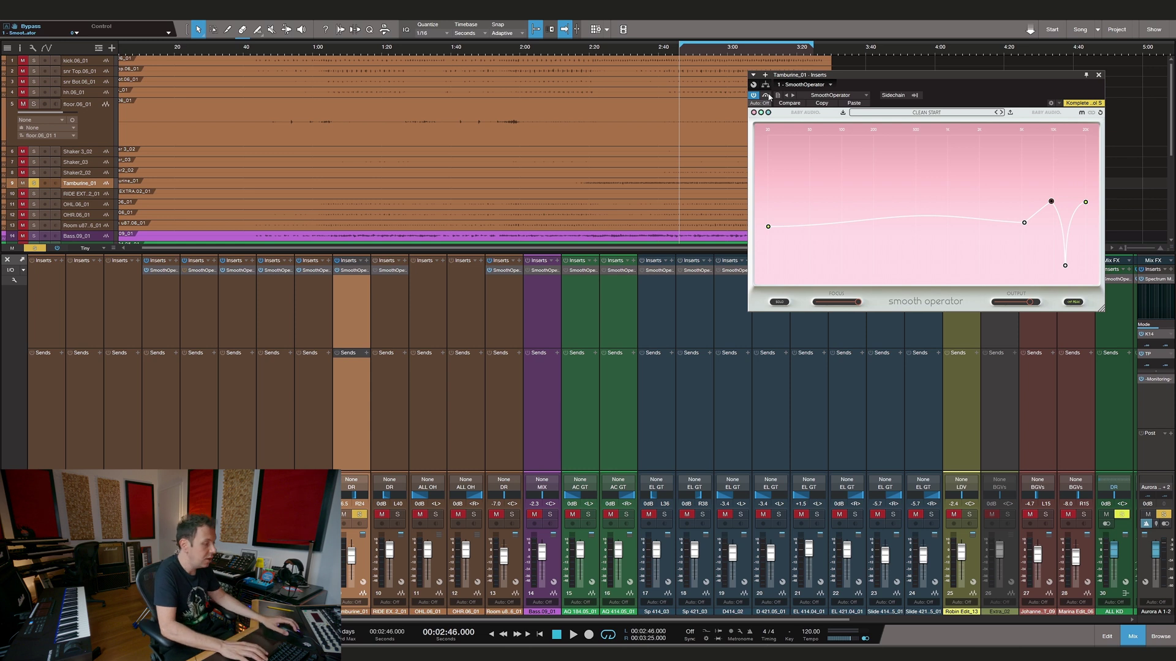
Solo the RIDE EXTRA.02_01 track, play it while comparing its Smooth Operator curve against bypass, and stop playback.
left_click(390, 295)
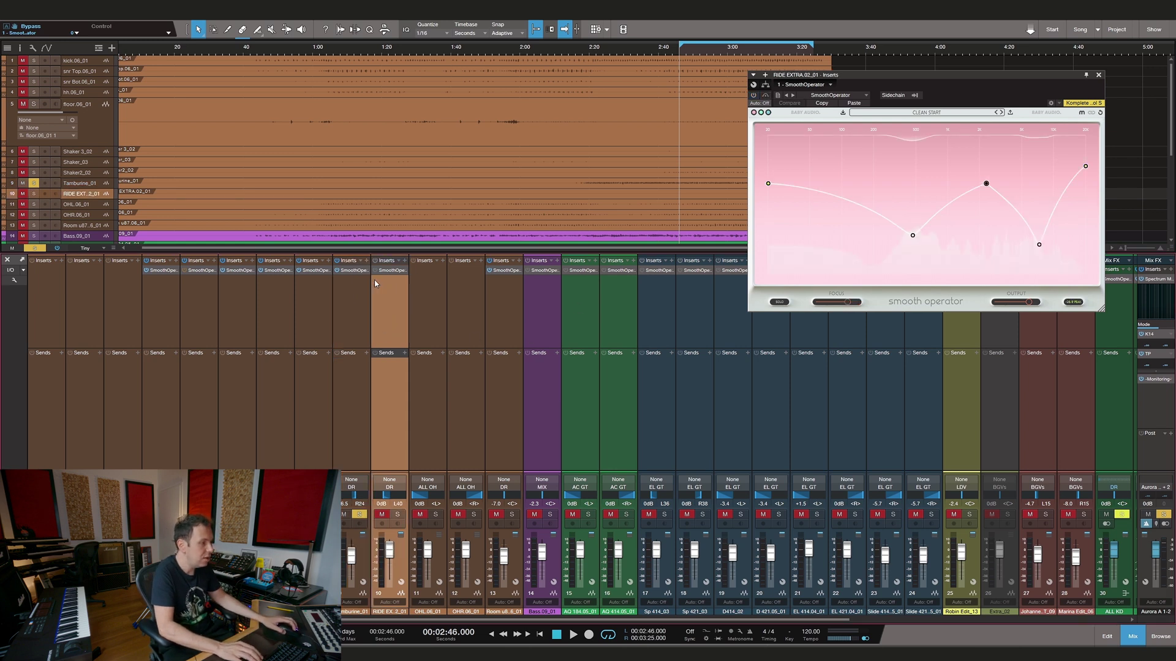
left_click(765, 96)
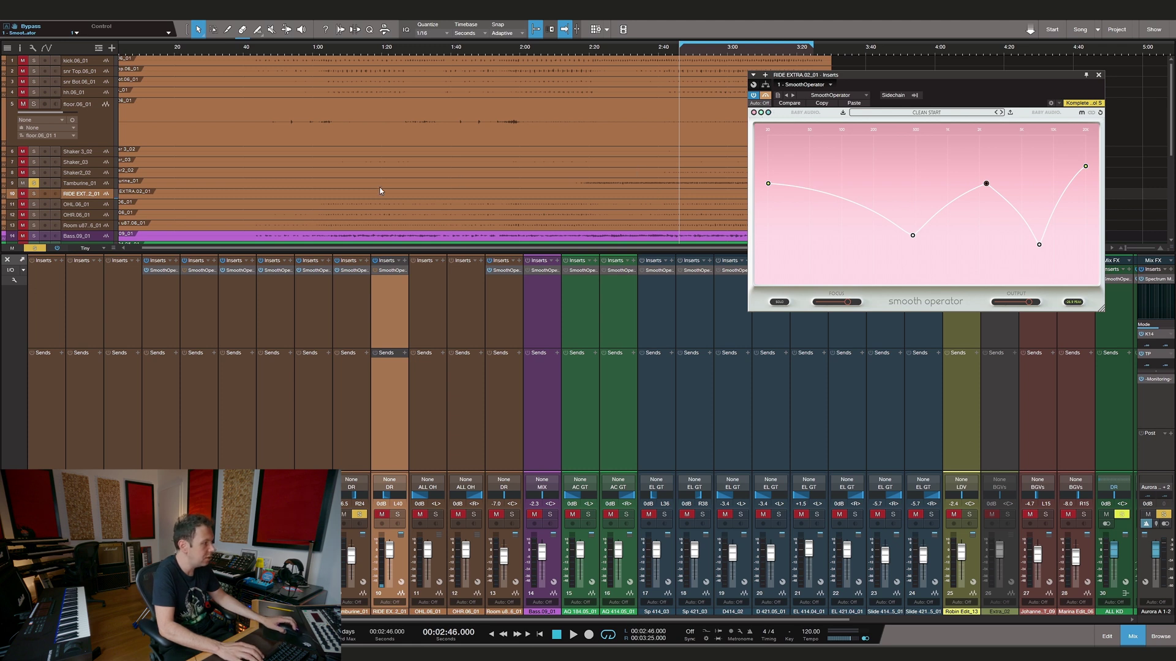
left_click(396, 515)
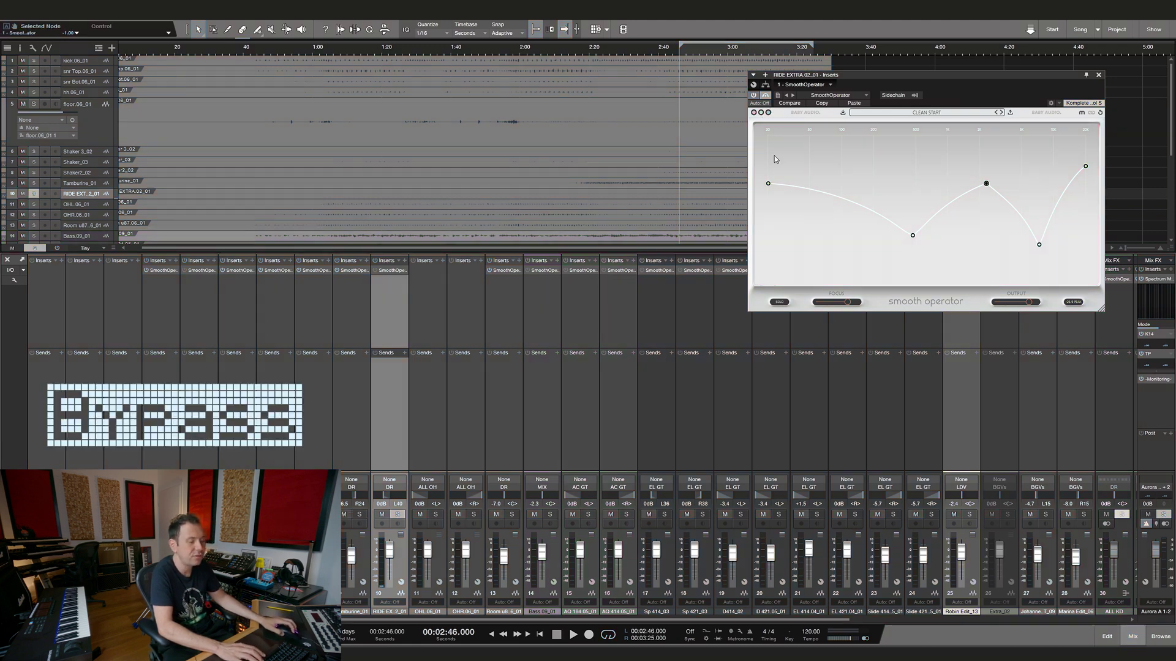
key("space")
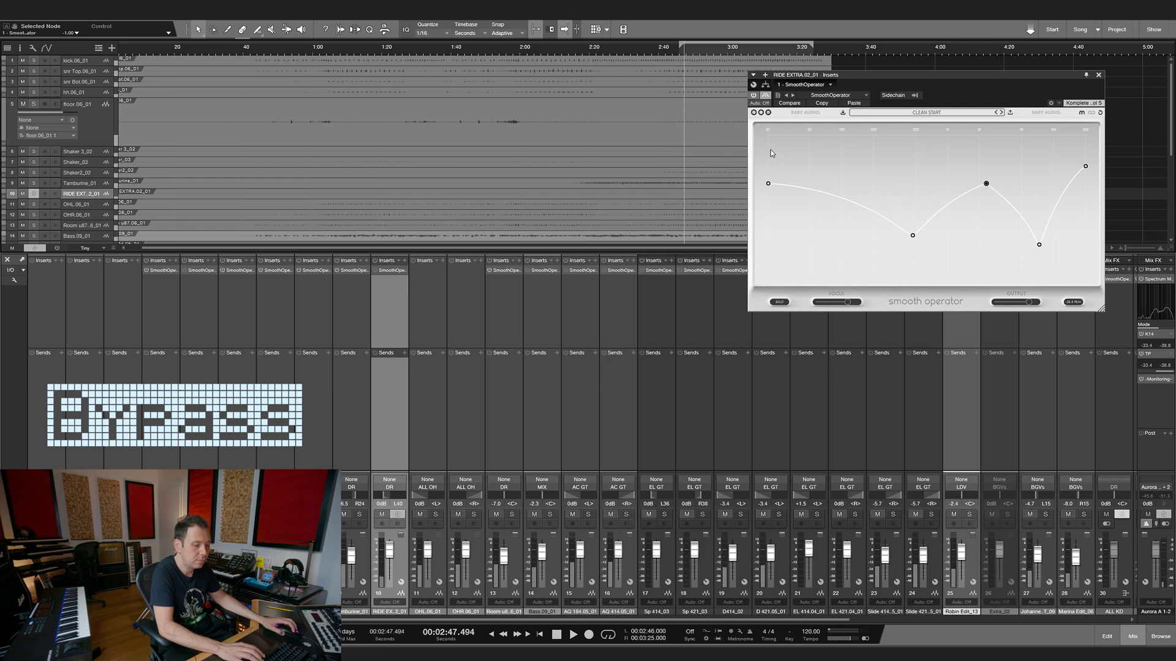
left_click(765, 95)
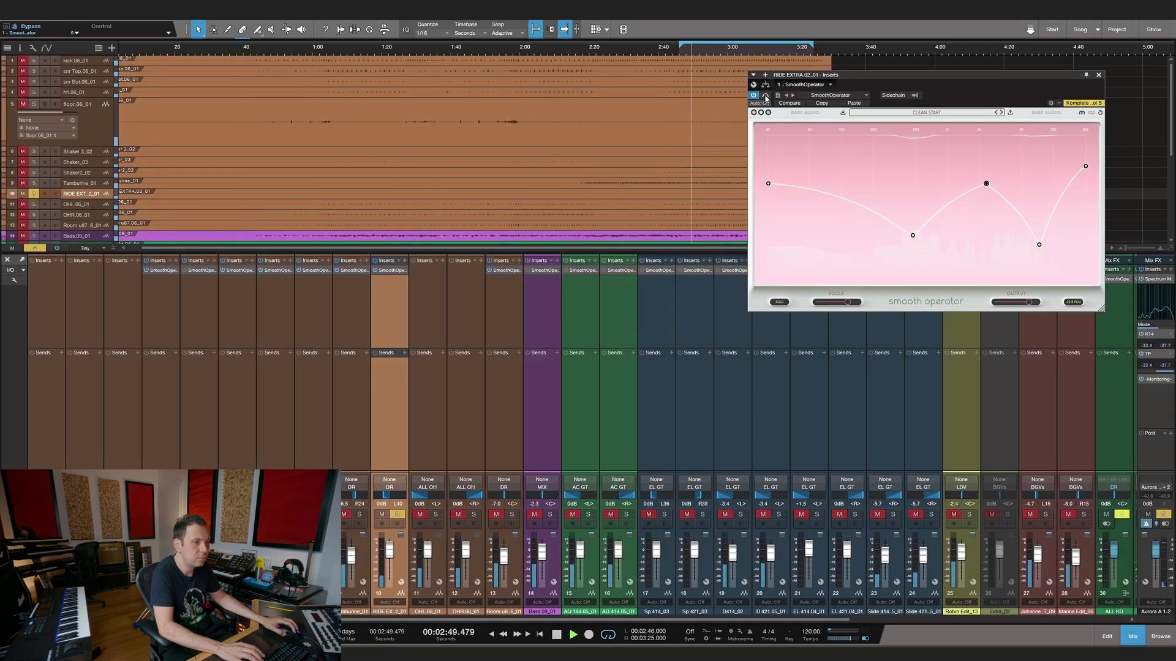
left_click(766, 96)
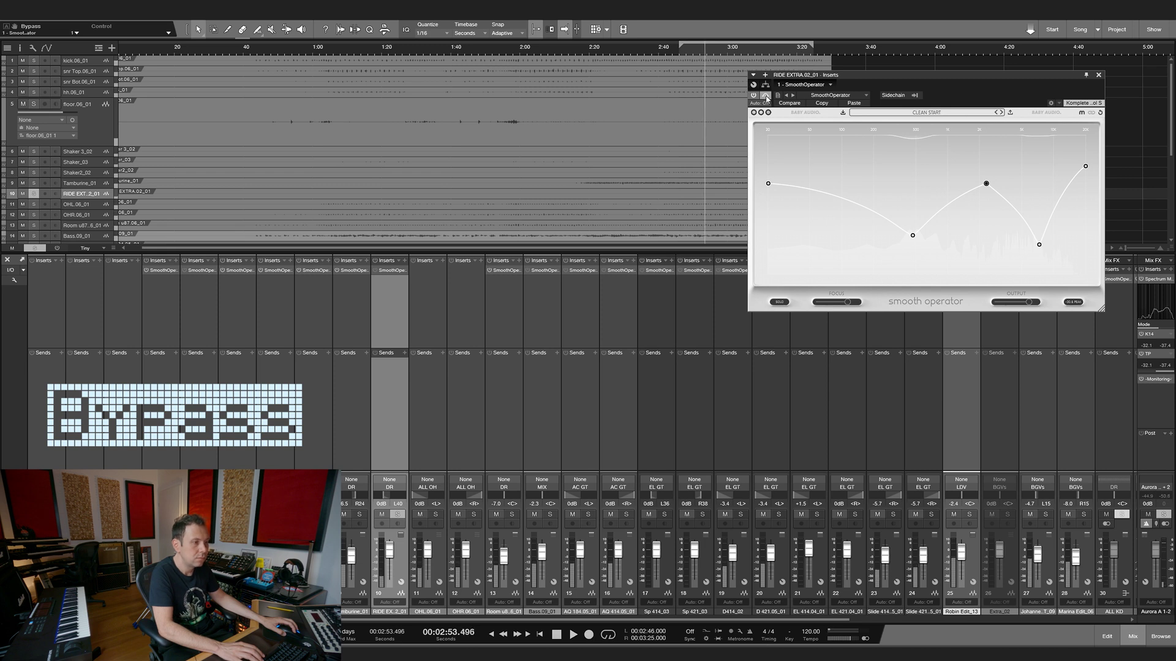
left_click(766, 97)
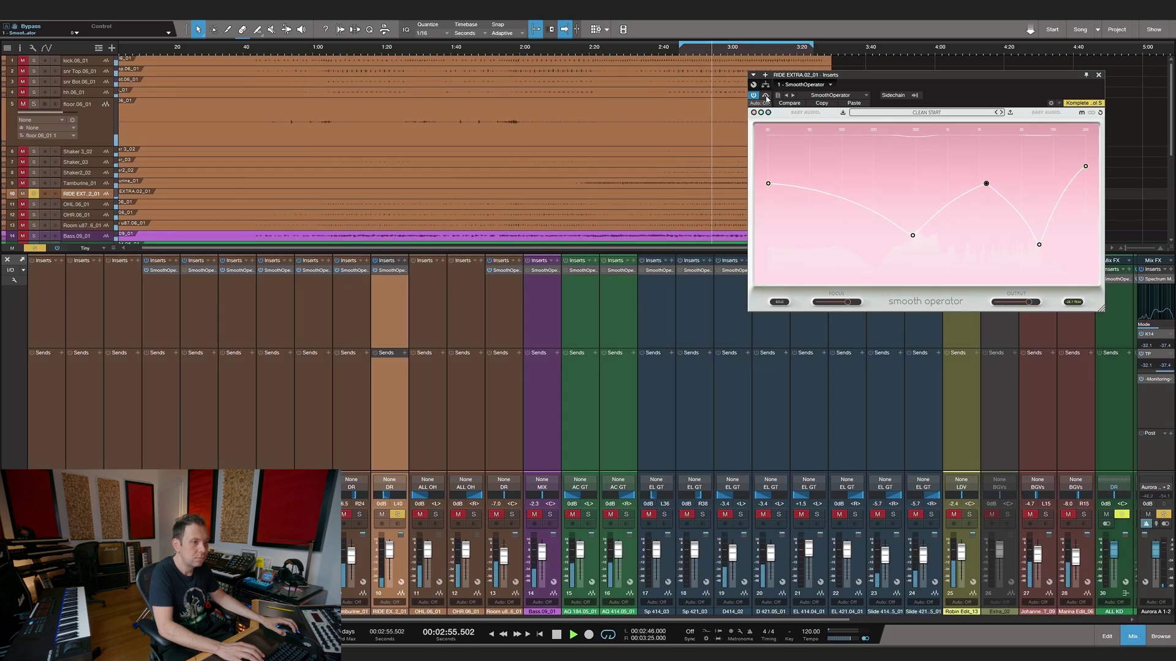
key("space")
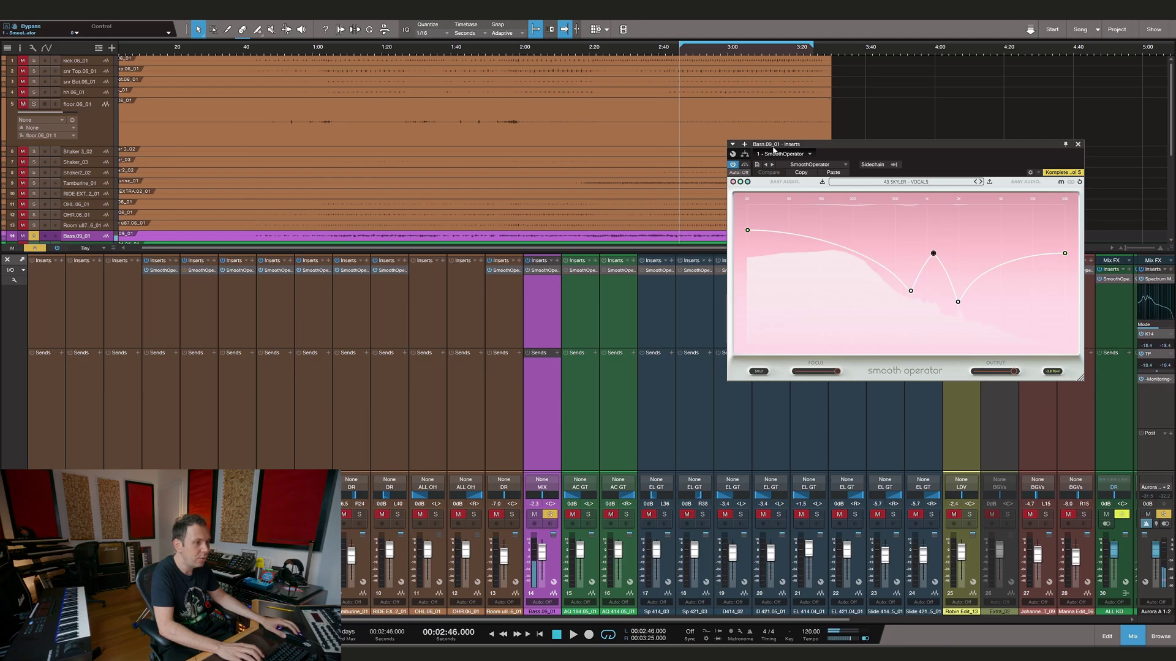
Compare the Bass.09_01 track with and without Smooth Operator by repeatedly toggling its bypass during playback, and stop playback.
left_click_drag(773, 149, 783, 120)
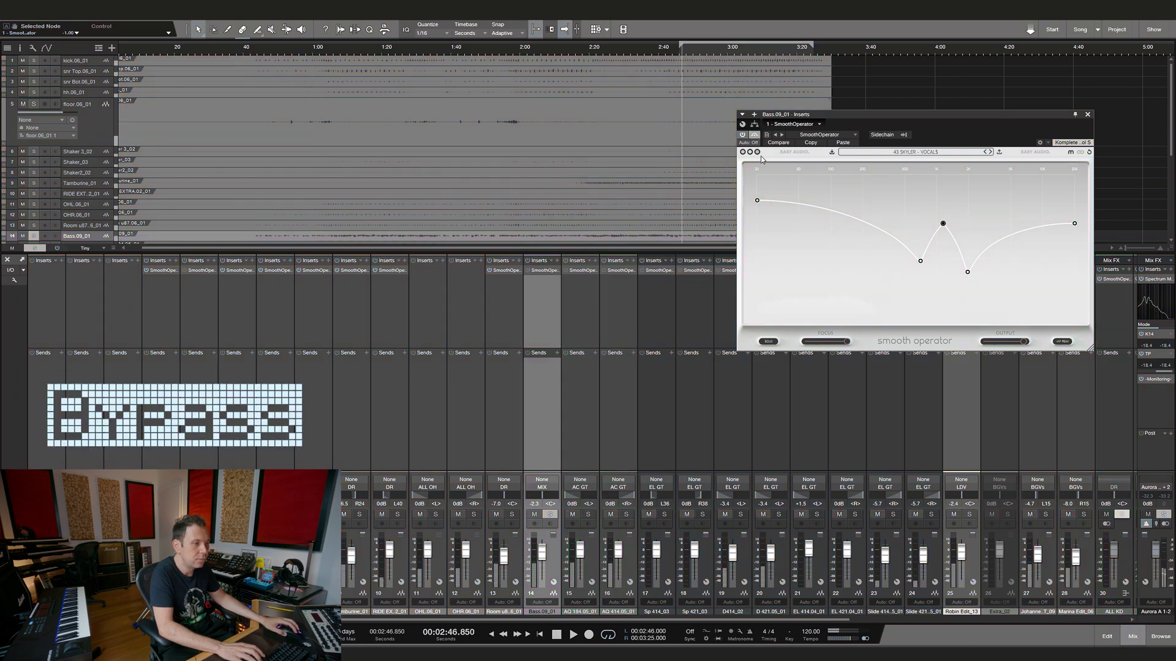
left_click(754, 136)
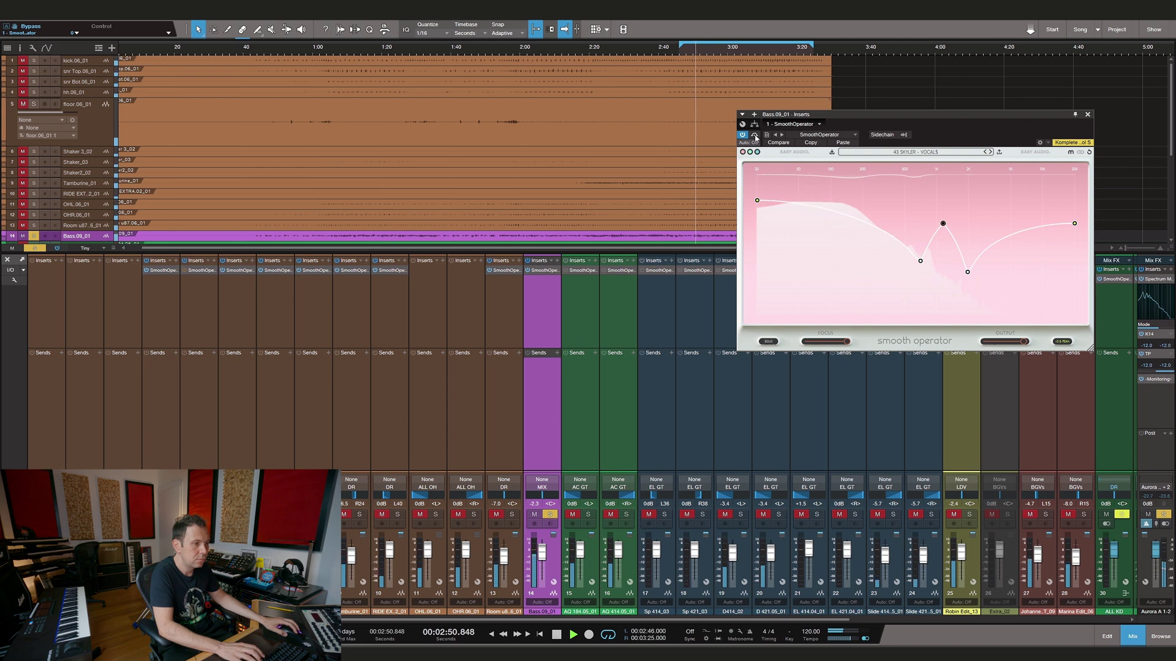
left_click(755, 136)
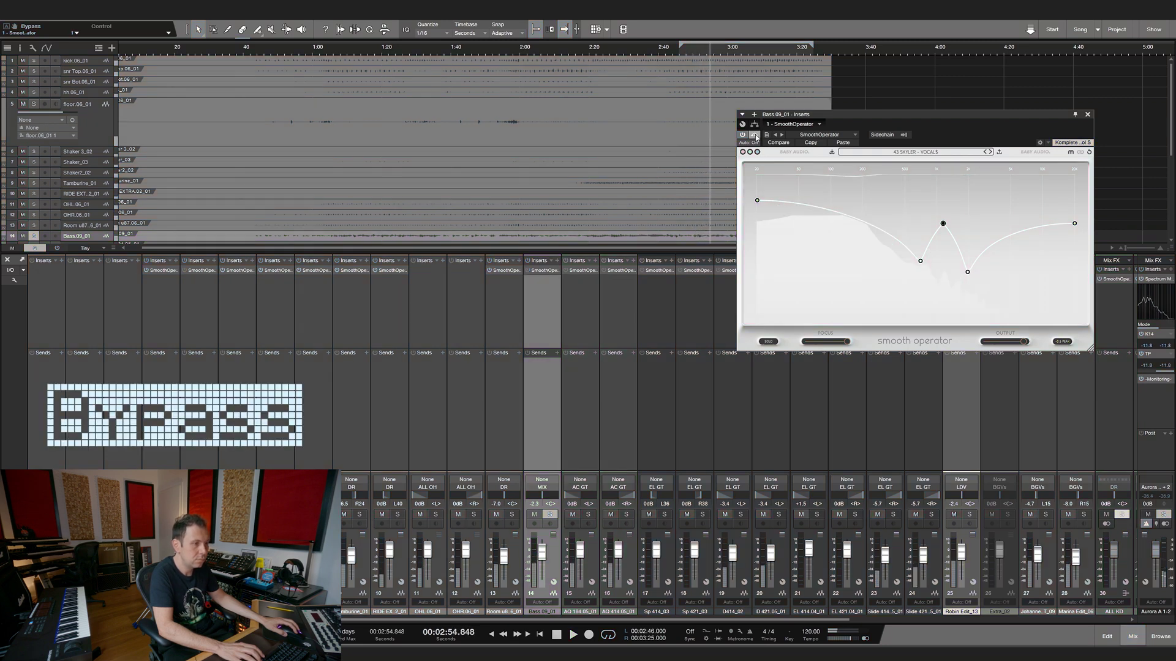
left_click(754, 136)
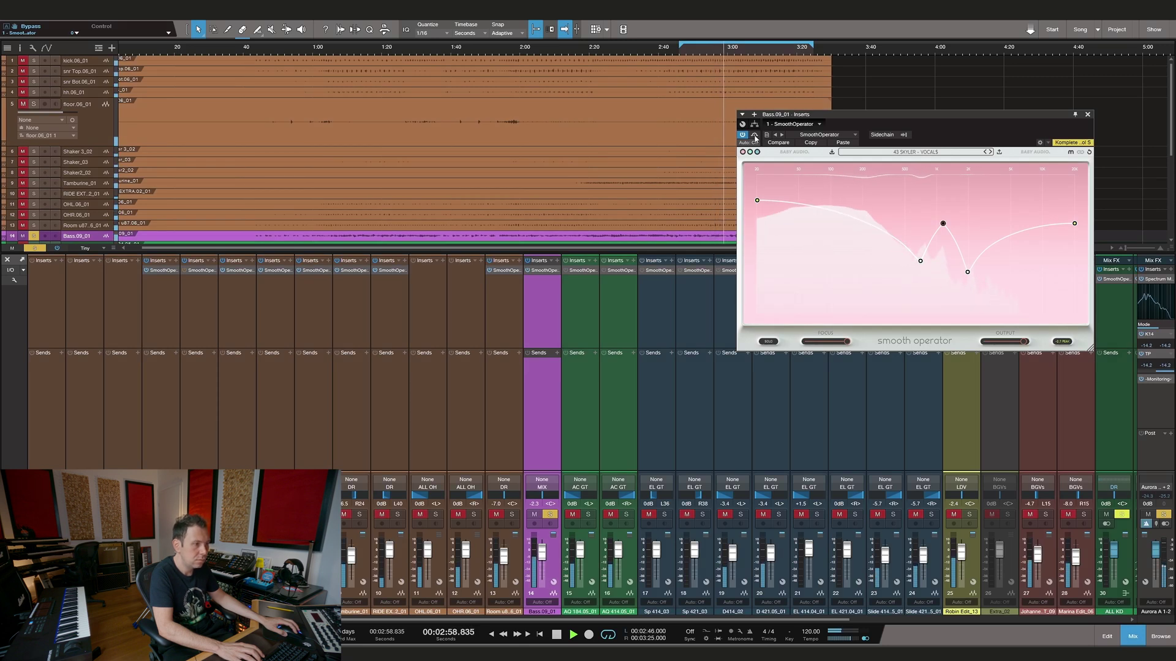
left_click(754, 136)
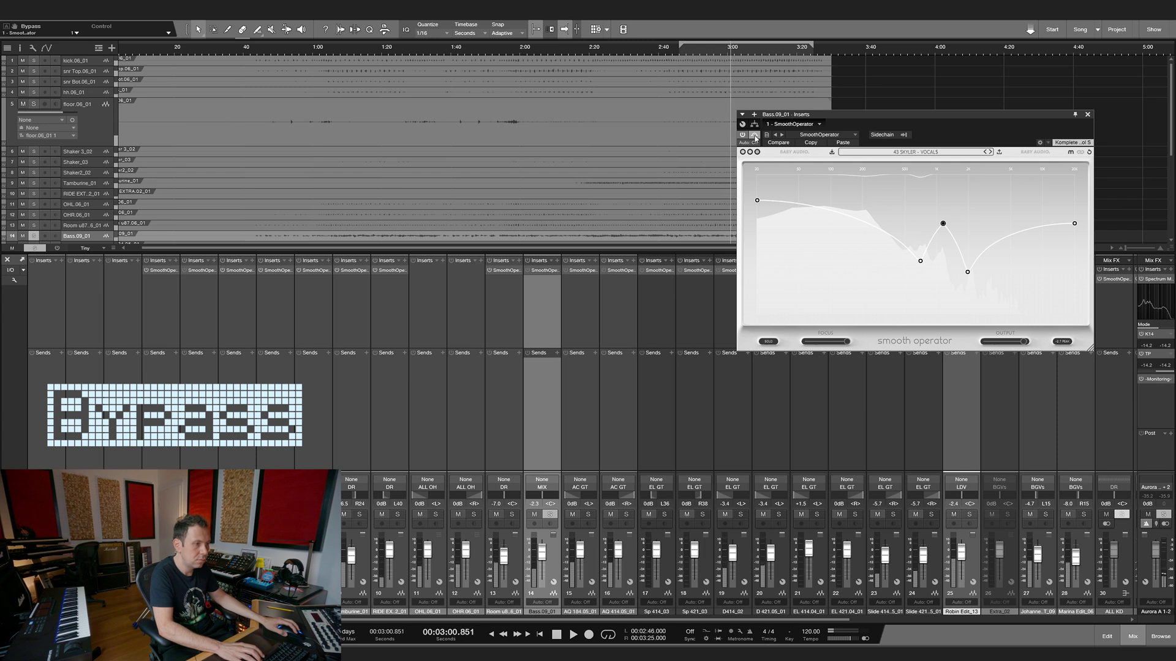
left_click(754, 136)
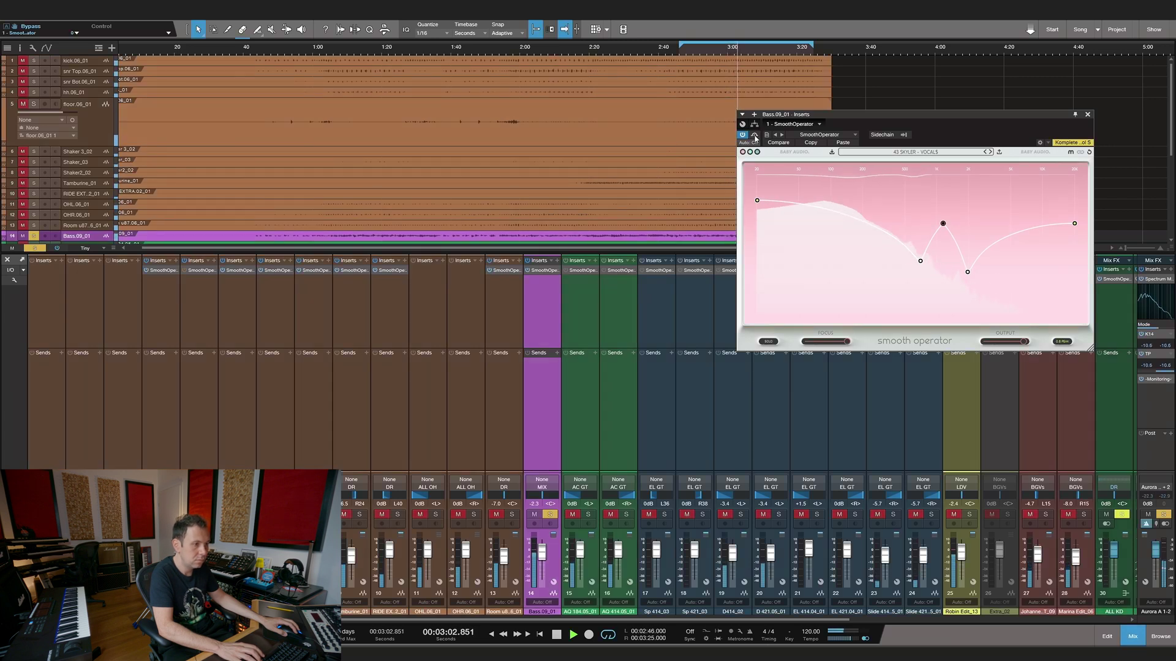
key("space")
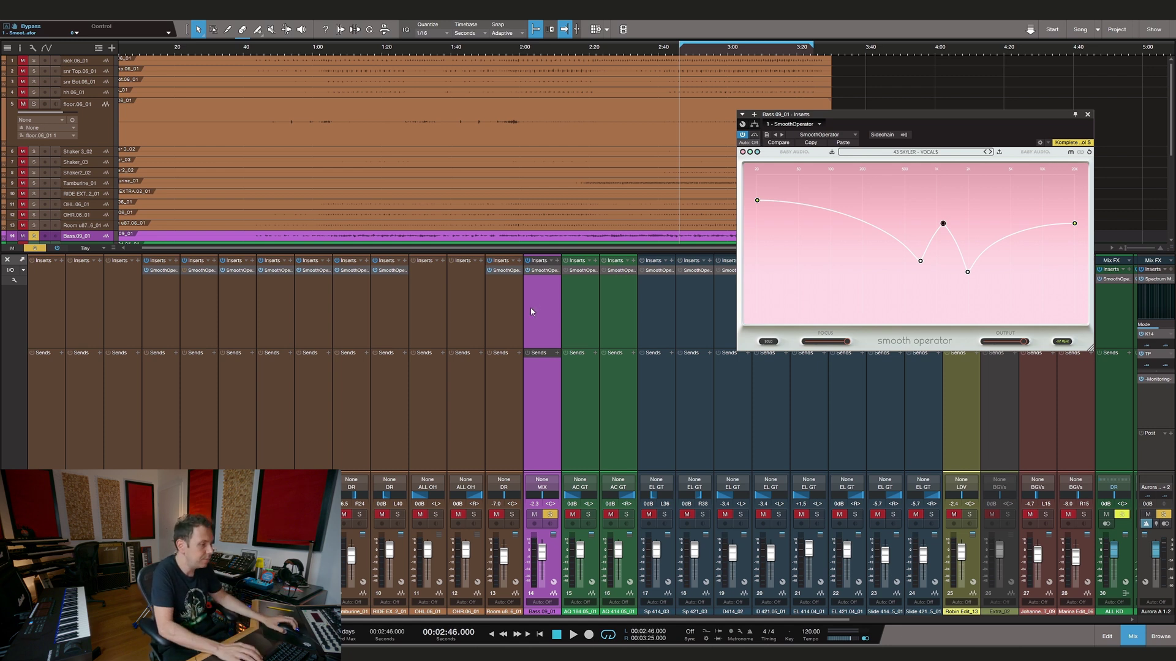
Mute the bass and take it out of solo, and solo the AQ 184 and AQ 414 acoustic guitar channels.
left_click(534, 515)
left_click(549, 515)
left_click(591, 318)
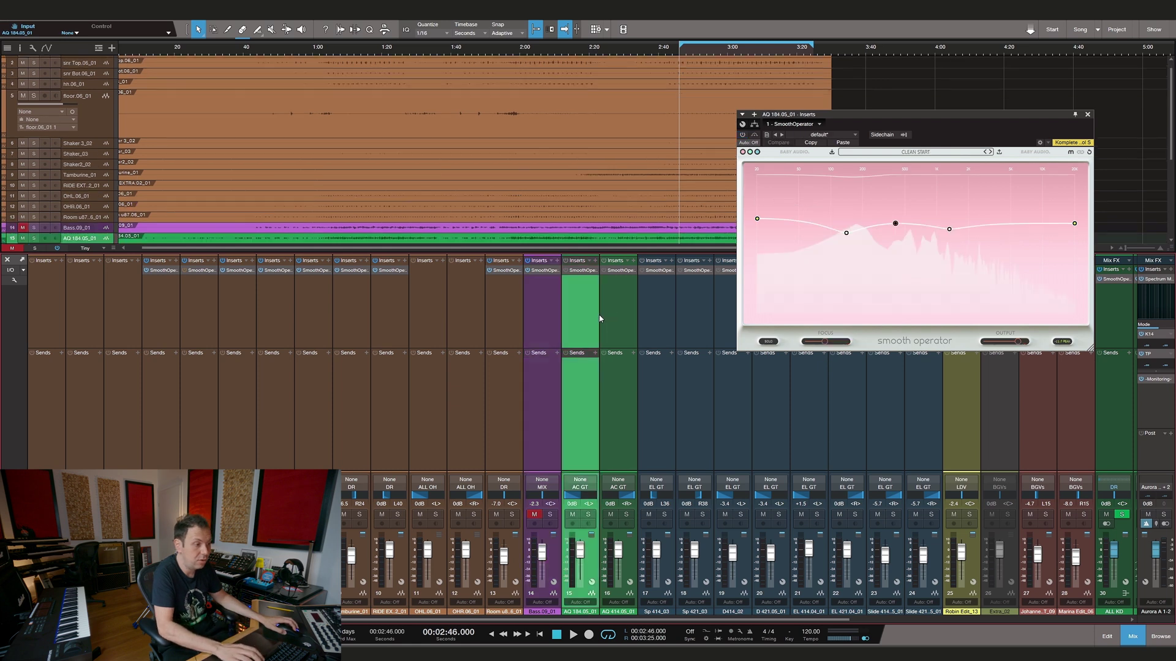
left_click(618, 320, "shift")
left_click(589, 514)
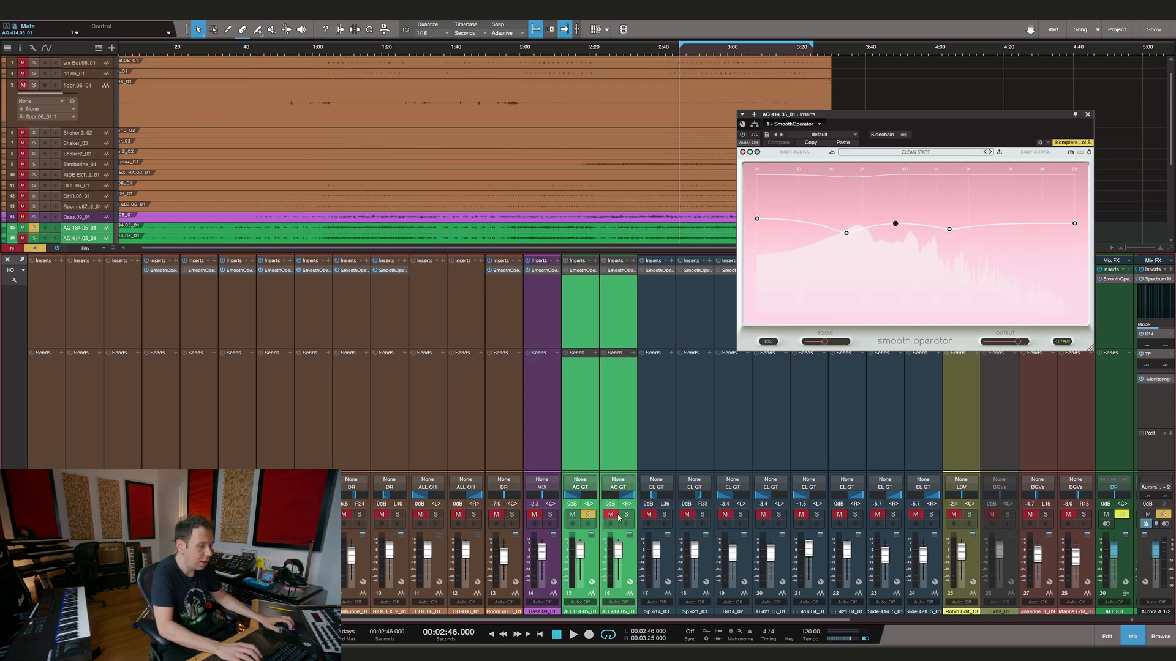
Select both acoustic guitar channels together, bypass their Smooth Operator inserts at once, and start playback.
left_click(589, 286)
left_click(611, 281)
left_click(582, 285, "shift")
left_click(567, 270)
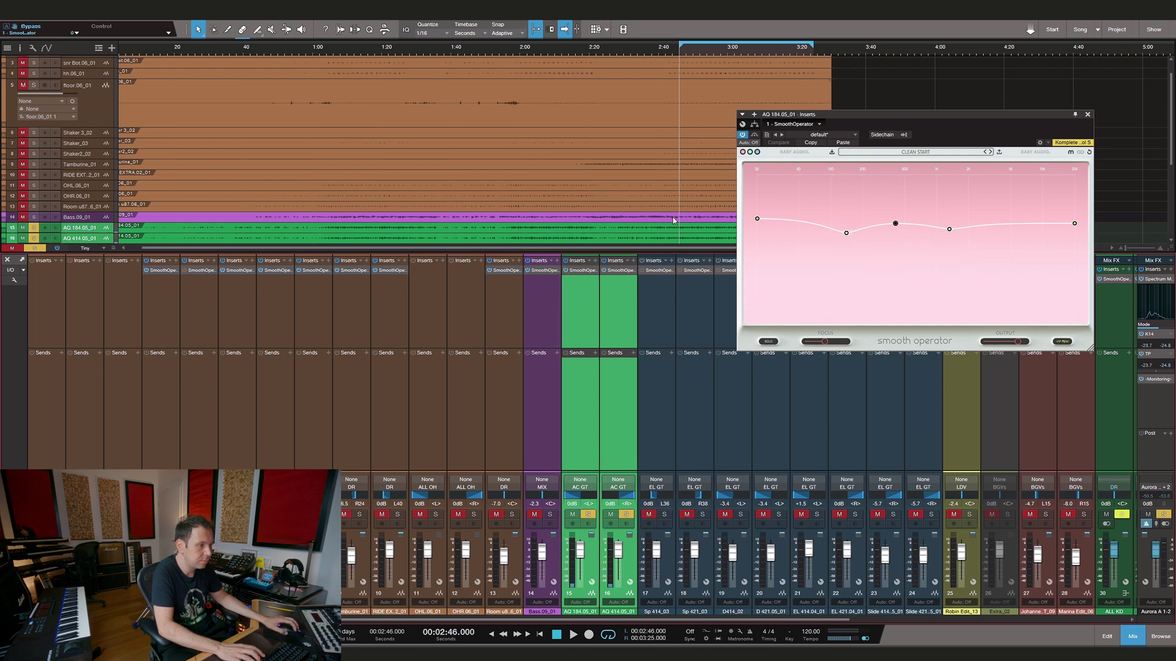
left_click(565, 272)
key("space")
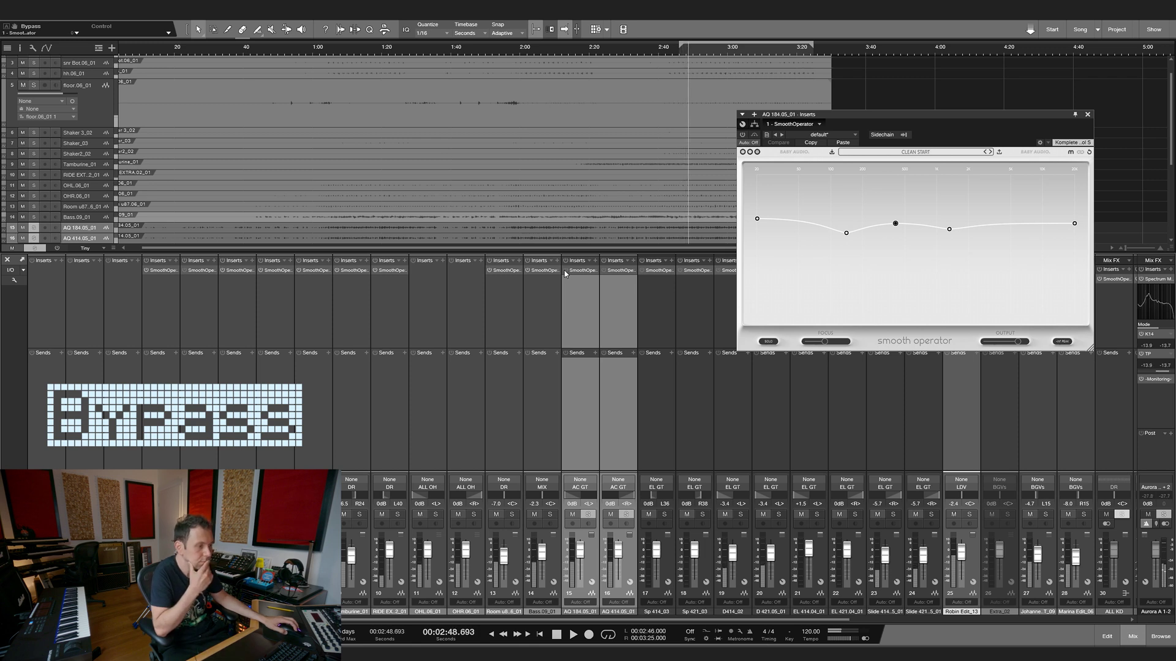
Compare the two acoustic guitars with and without Smooth Operator by toggling both inserts twice, and stop playback.
left_click(566, 272)
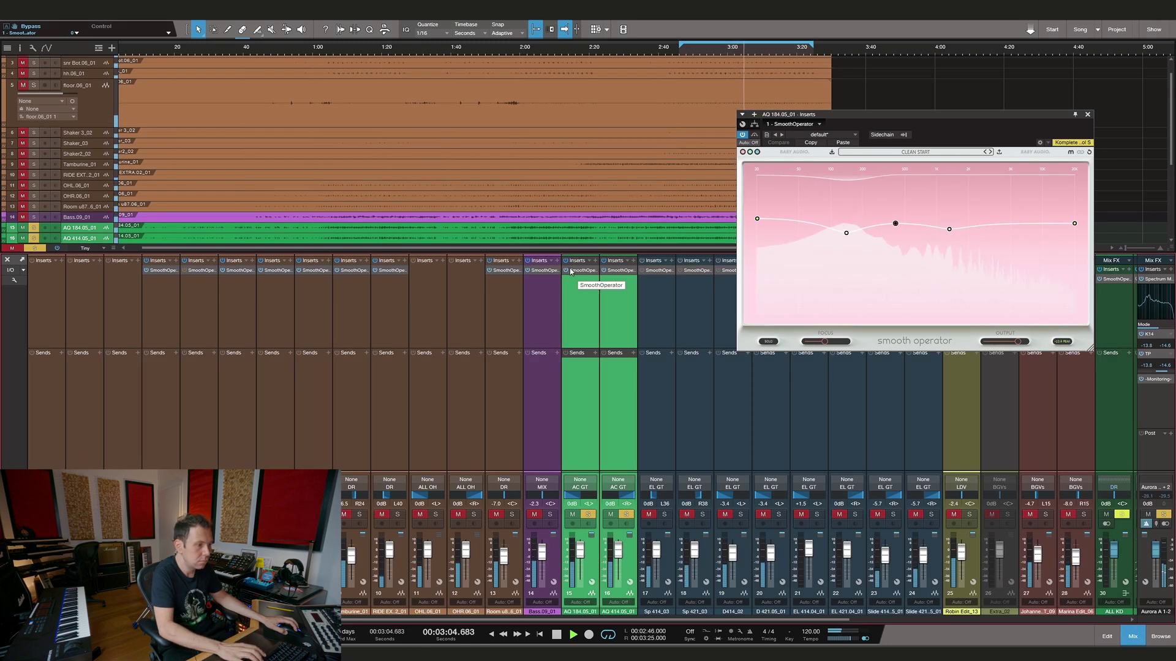
left_click(565, 271)
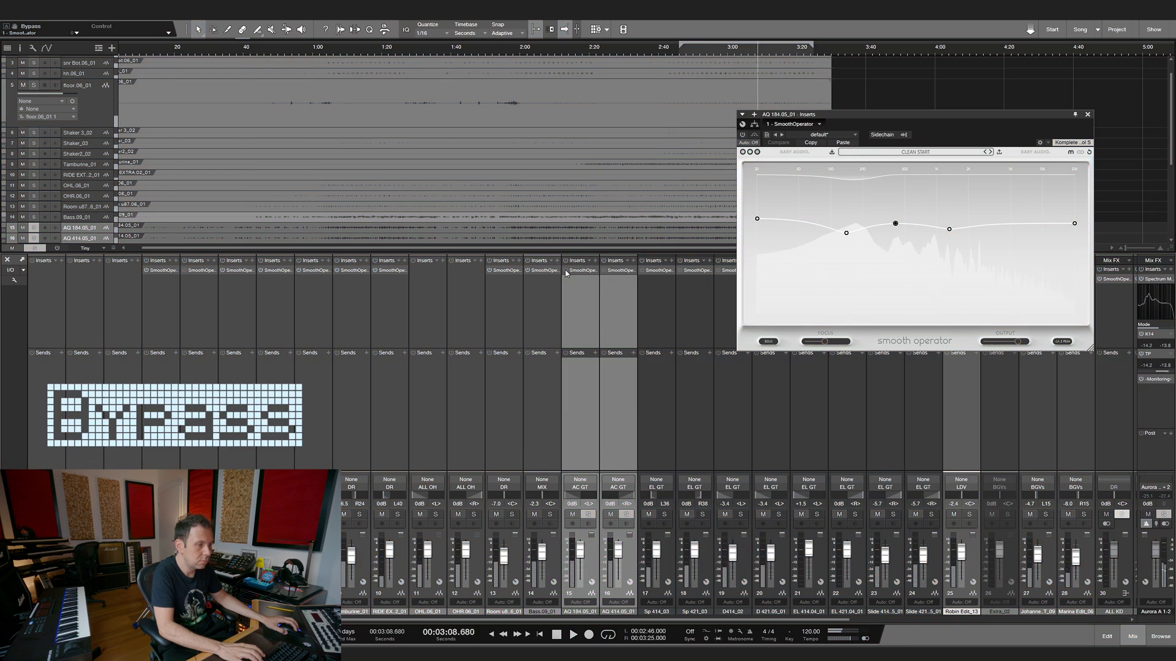
left_click(565, 272)
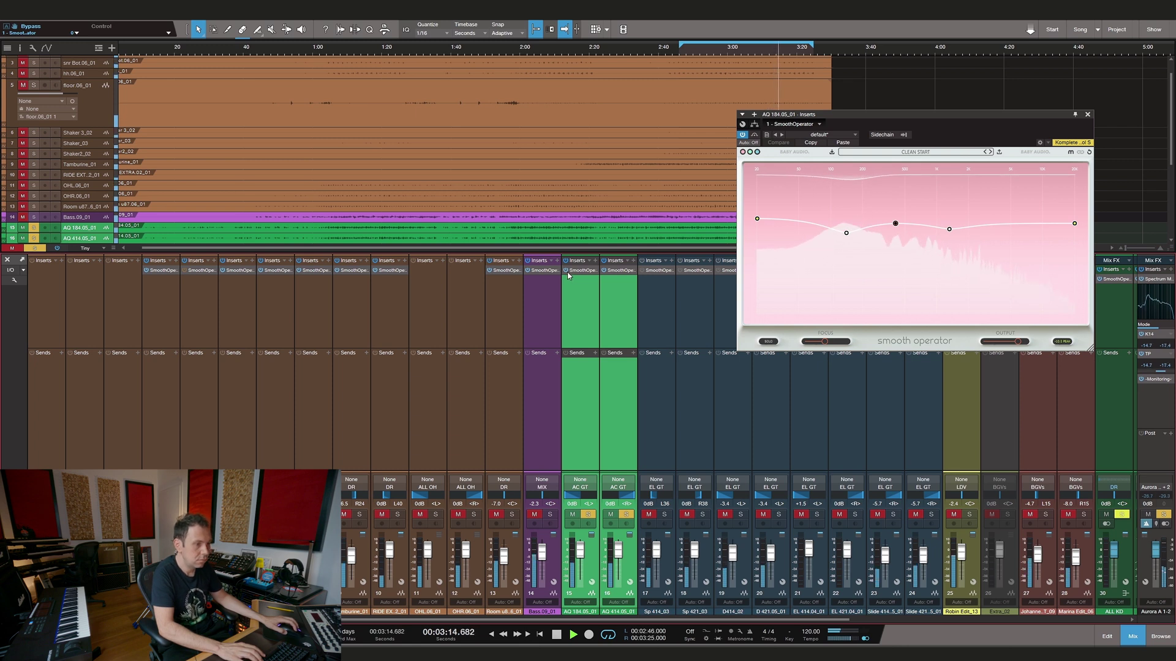
key("space")
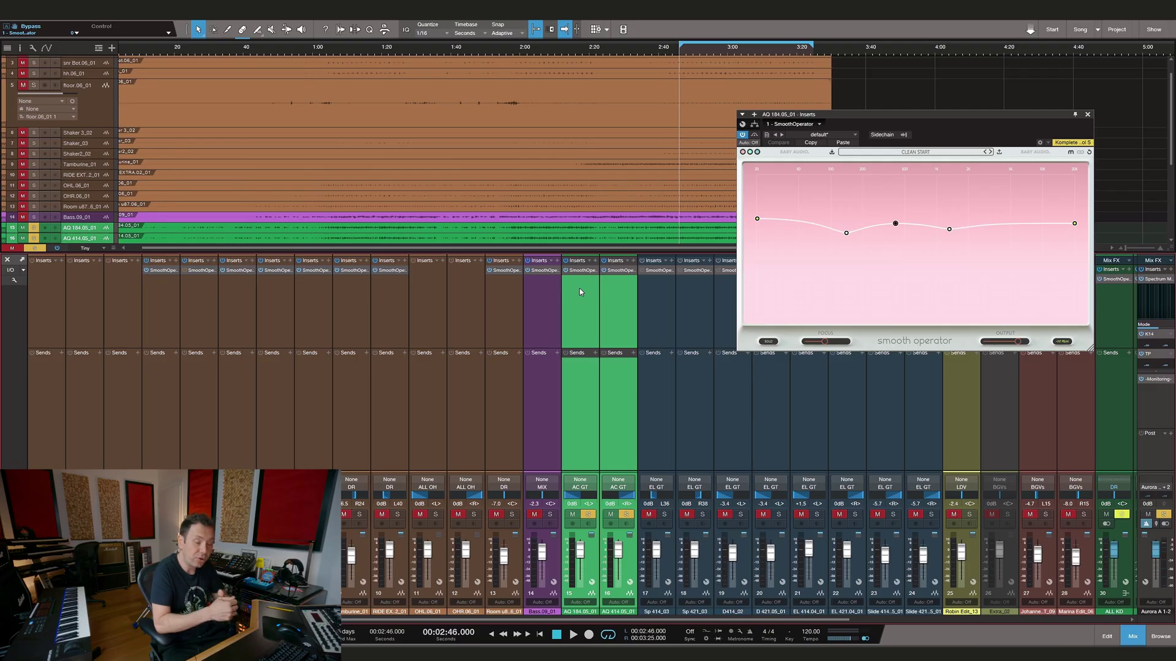
Close the acoustic guitar's Smooth Operator window and solo the electric guitar channels from Sp 414_03 through Slide 421.05_01.
left_click(846, 232)
left_click(1087, 115)
left_click(650, 294)
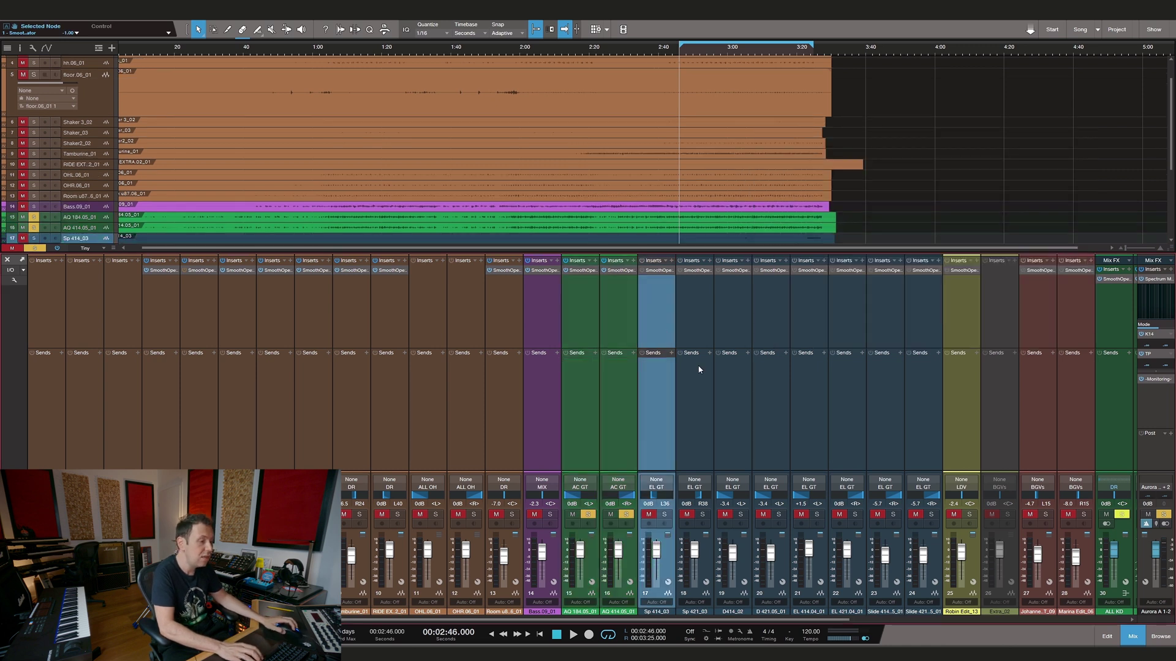
left_click(665, 514)
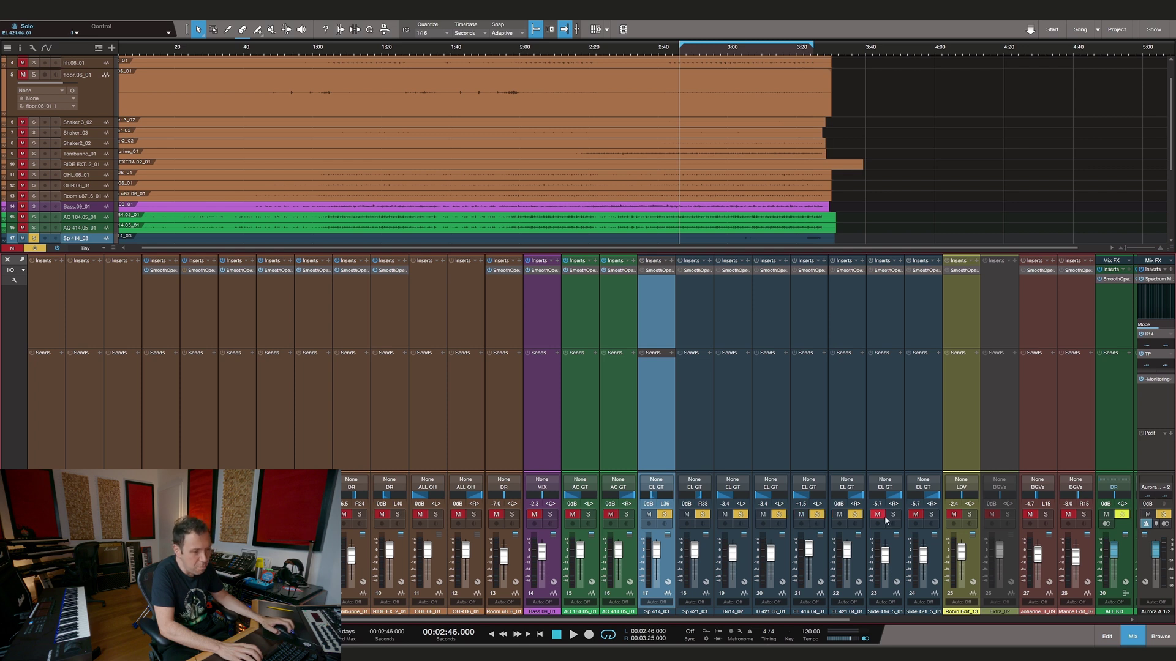
Inspect the Smooth Operator curve on the EL 414.04_01 electric guitar, then close its window.
left_click(811, 271)
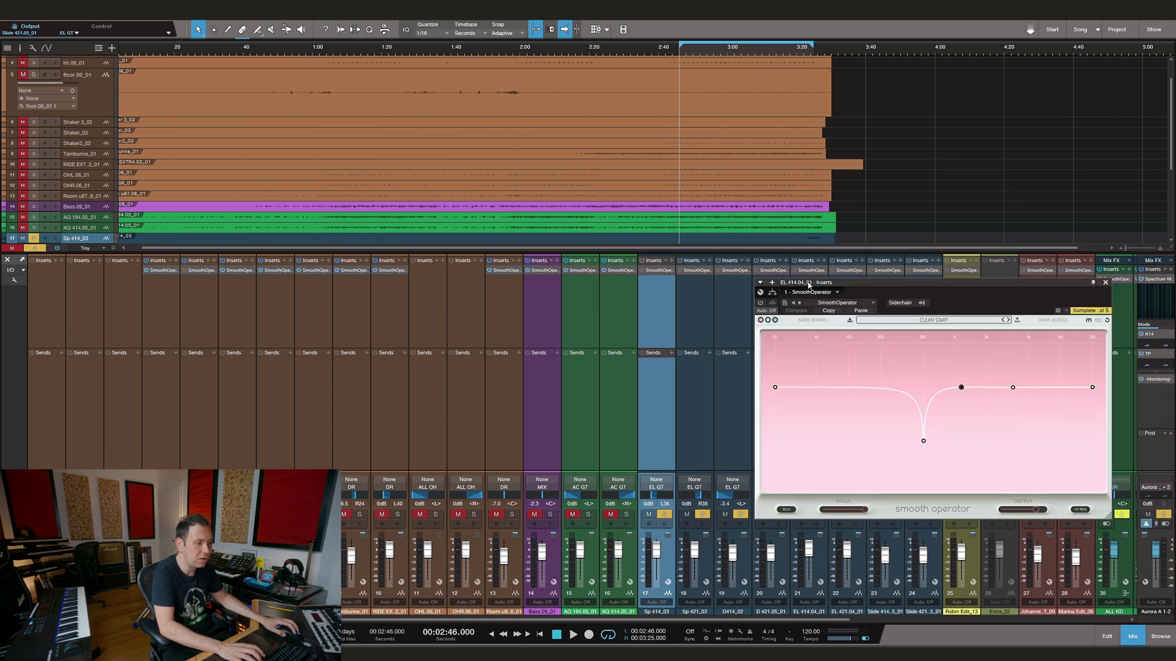
left_click_drag(850, 284, 885, 92)
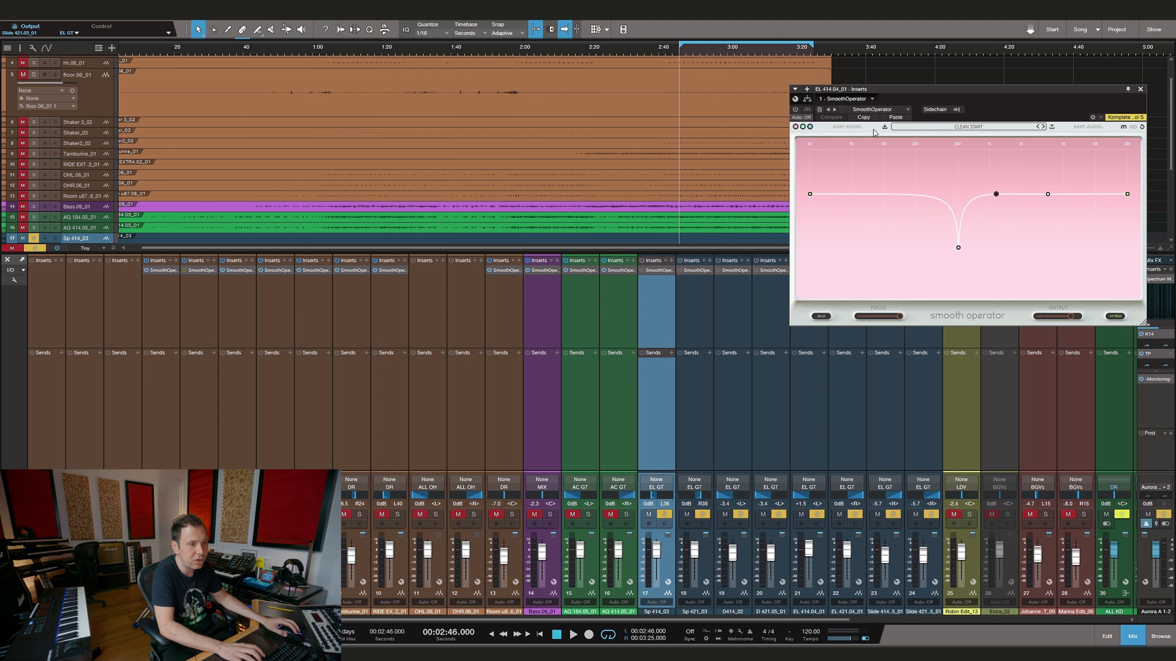
left_click(1140, 90)
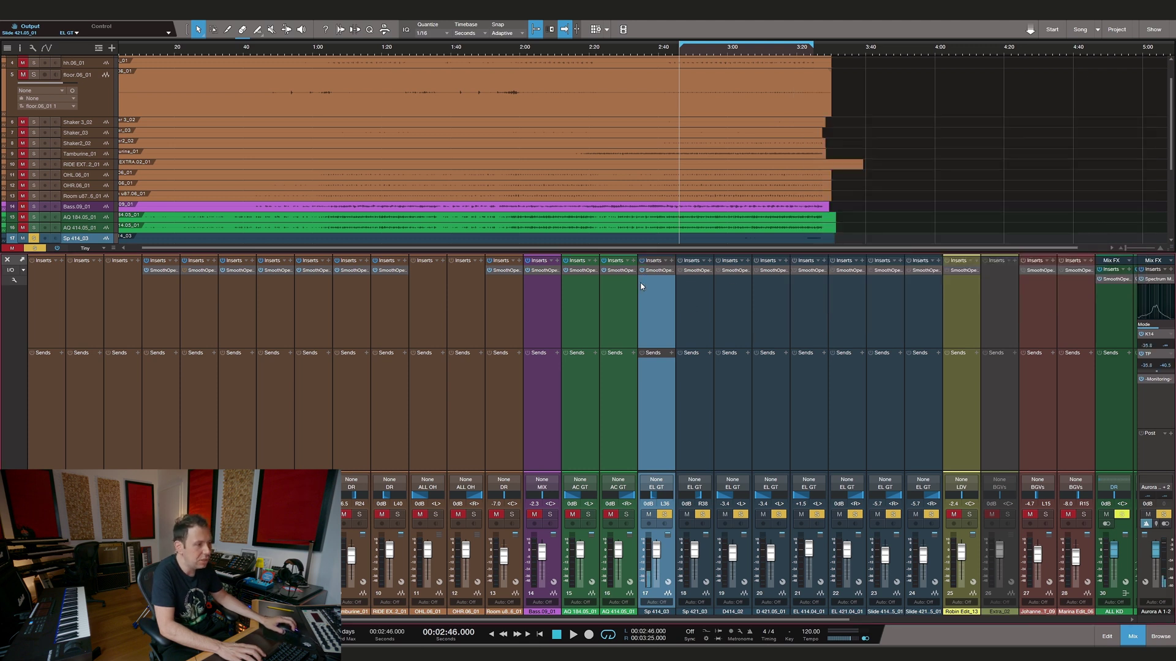
Select all electric guitar channels and compare them with Smooth Operator bypassed and active during playback, then stop.
left_click(908, 276, "shift")
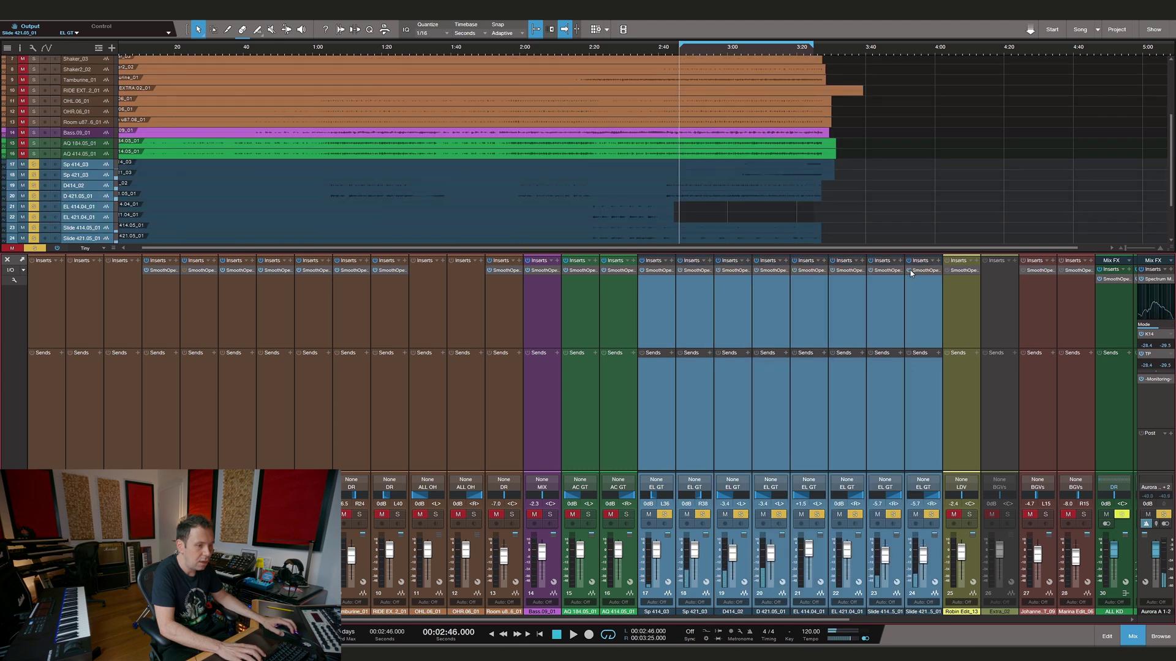
key("space")
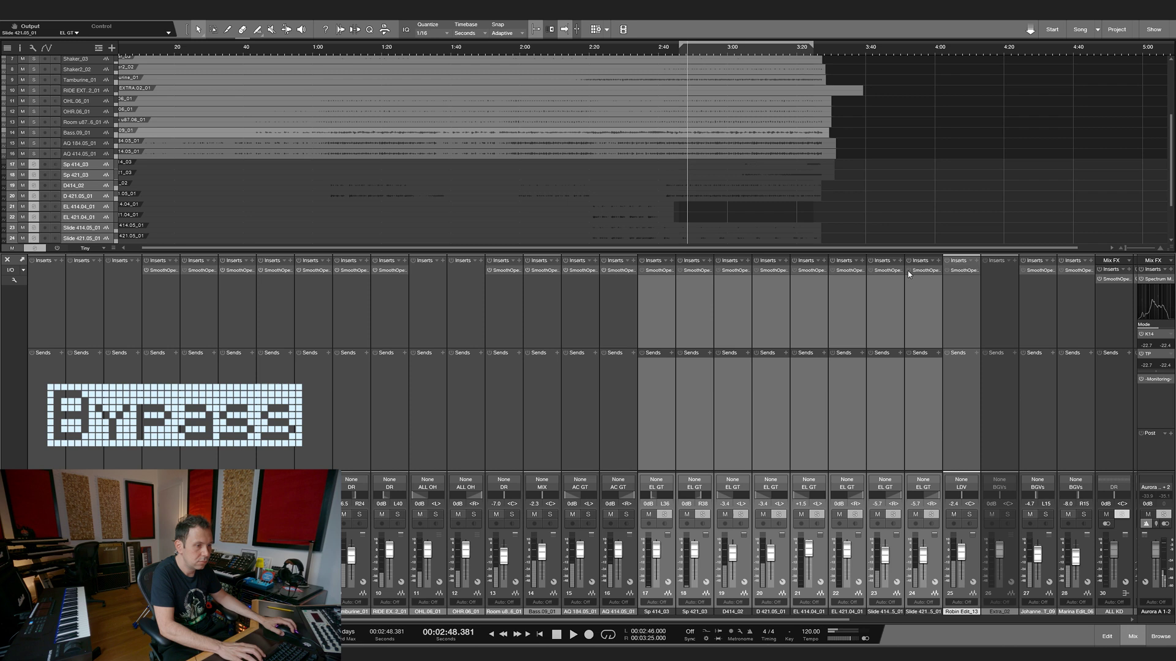
left_click(910, 272)
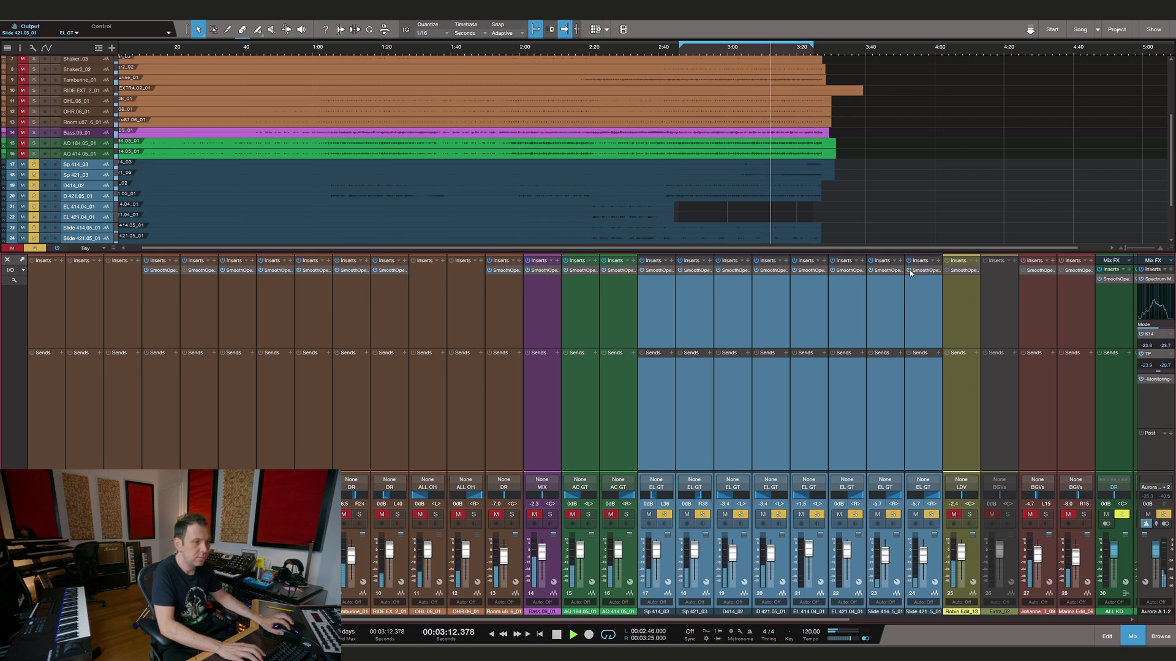
key("space")
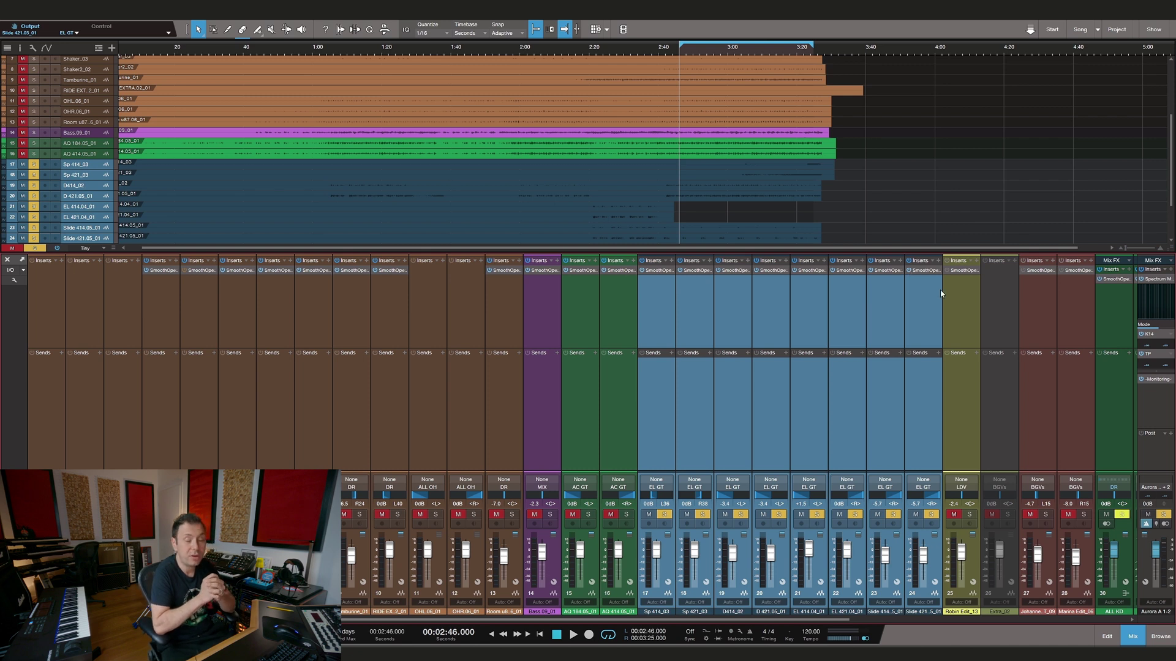
Select the lead vocal channel, open its Smooth Operator insert and move the plugin window clear of the channel strips.
left_click(946, 367)
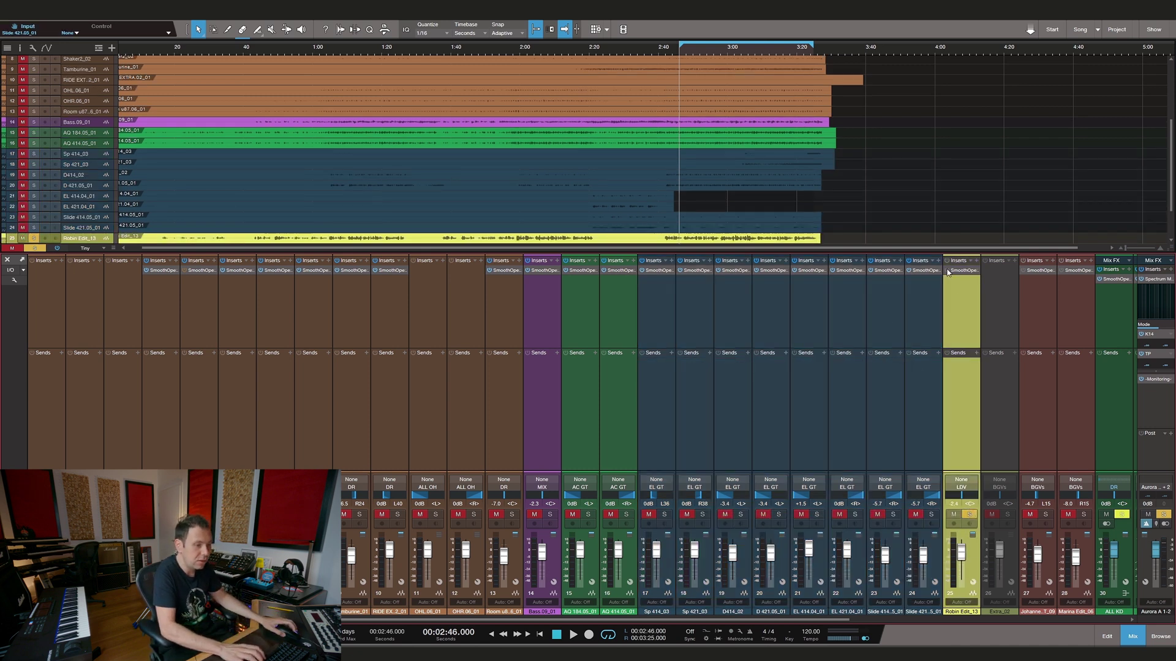
left_click(948, 272)
left_click_drag(764, 130, 929, 80)
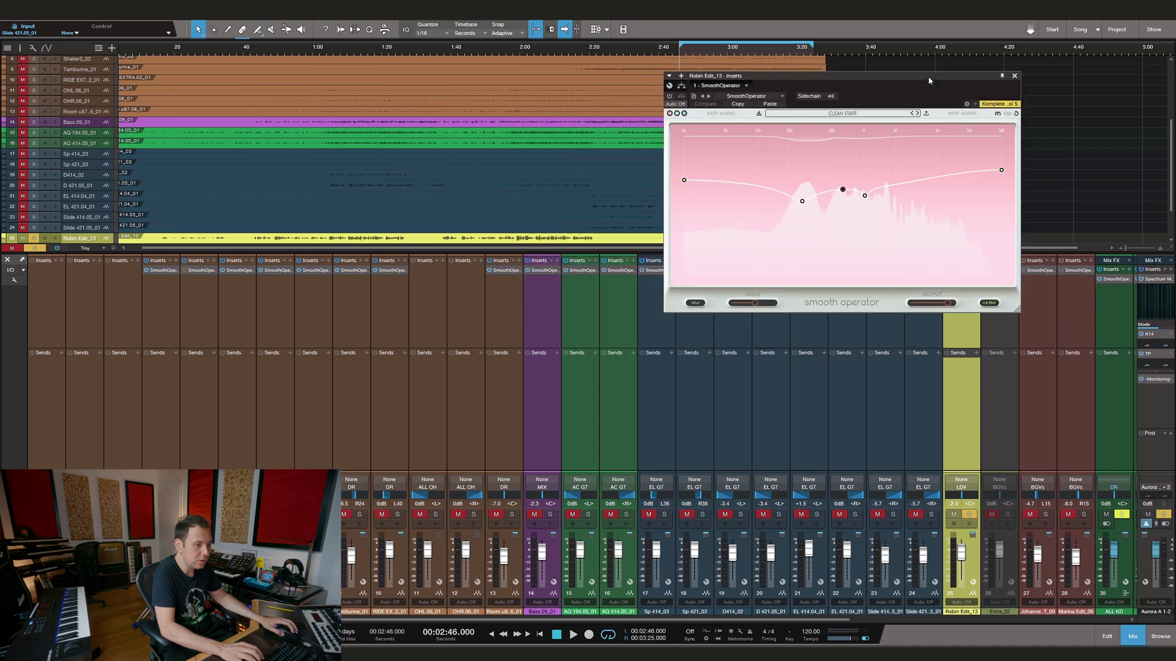
Compare the lead vocal with and without Smooth Operator by toggling its bypass three times during playback, and stop playback.
left_click(683, 98)
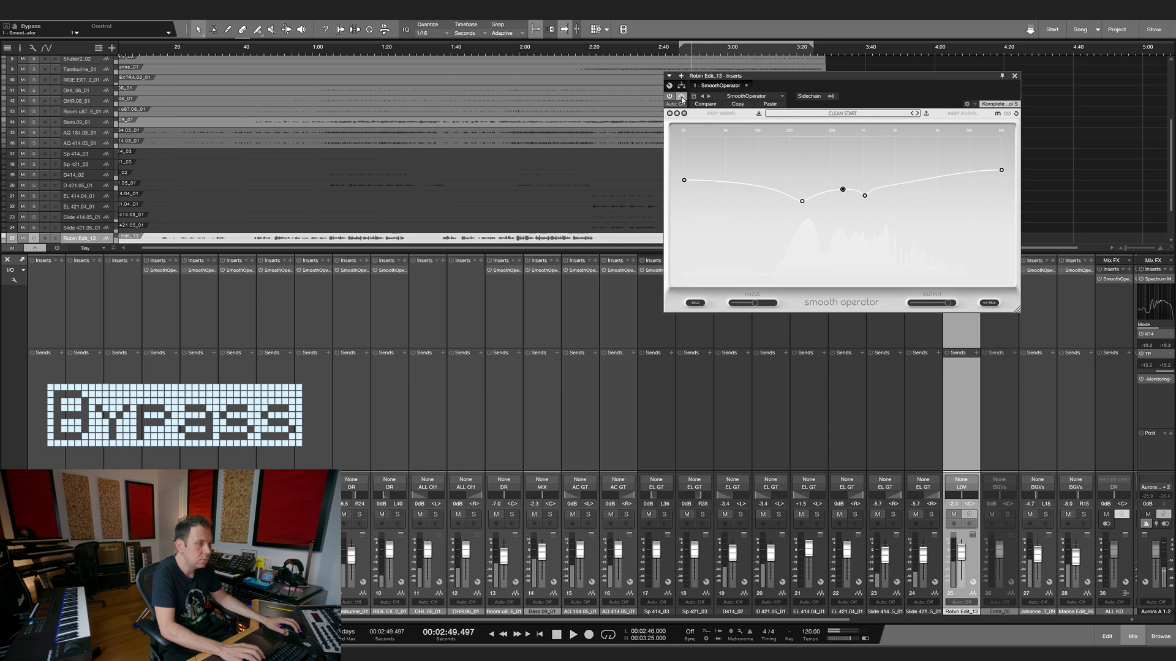
left_click(682, 98)
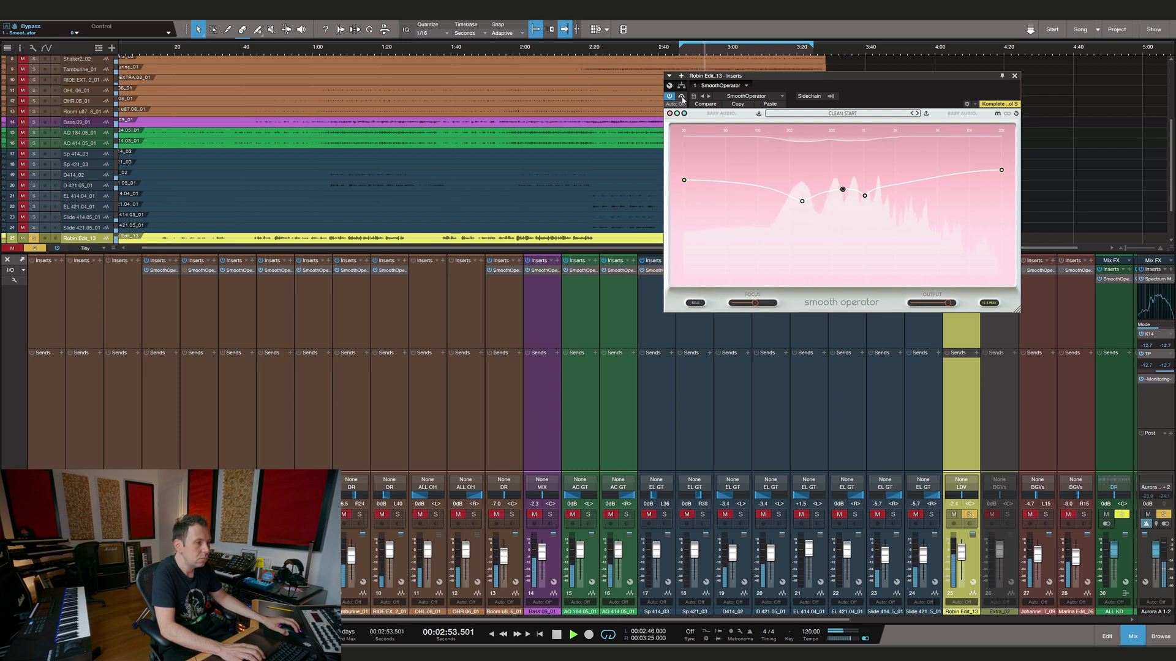
left_click(683, 99)
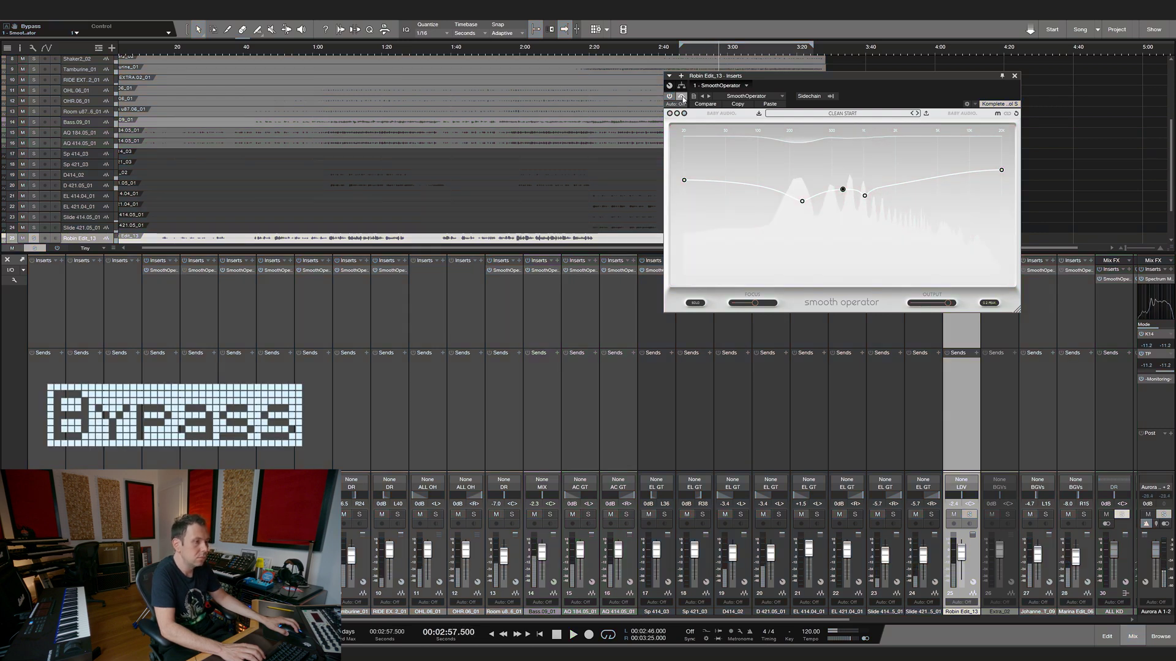
left_click(682, 98)
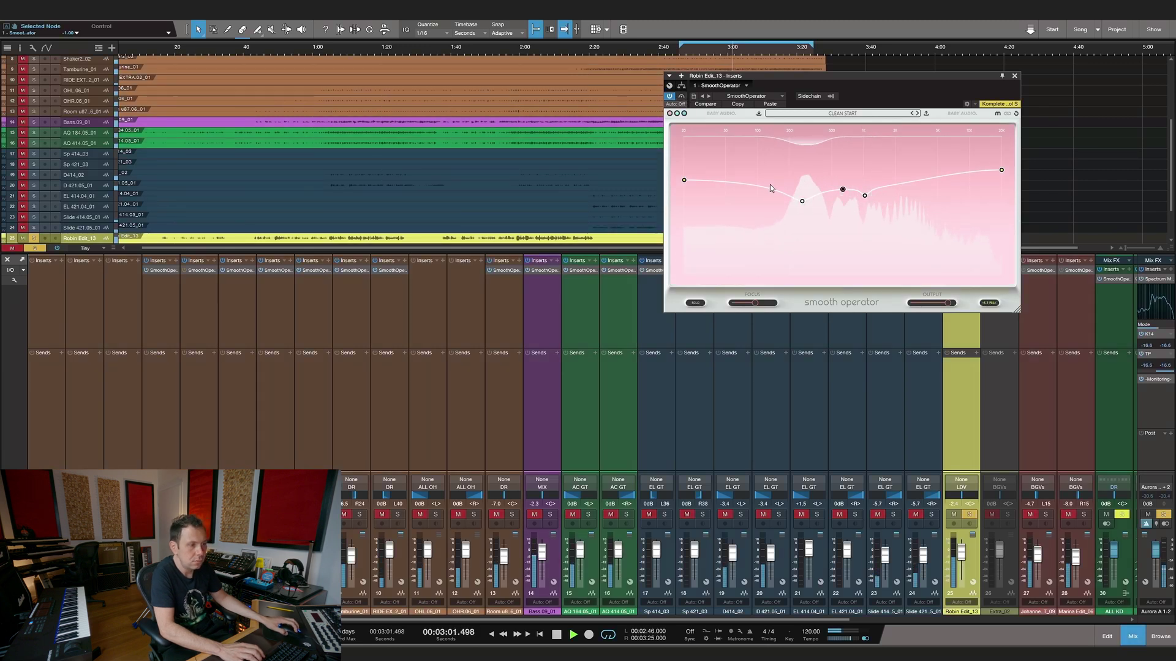
left_click(682, 98)
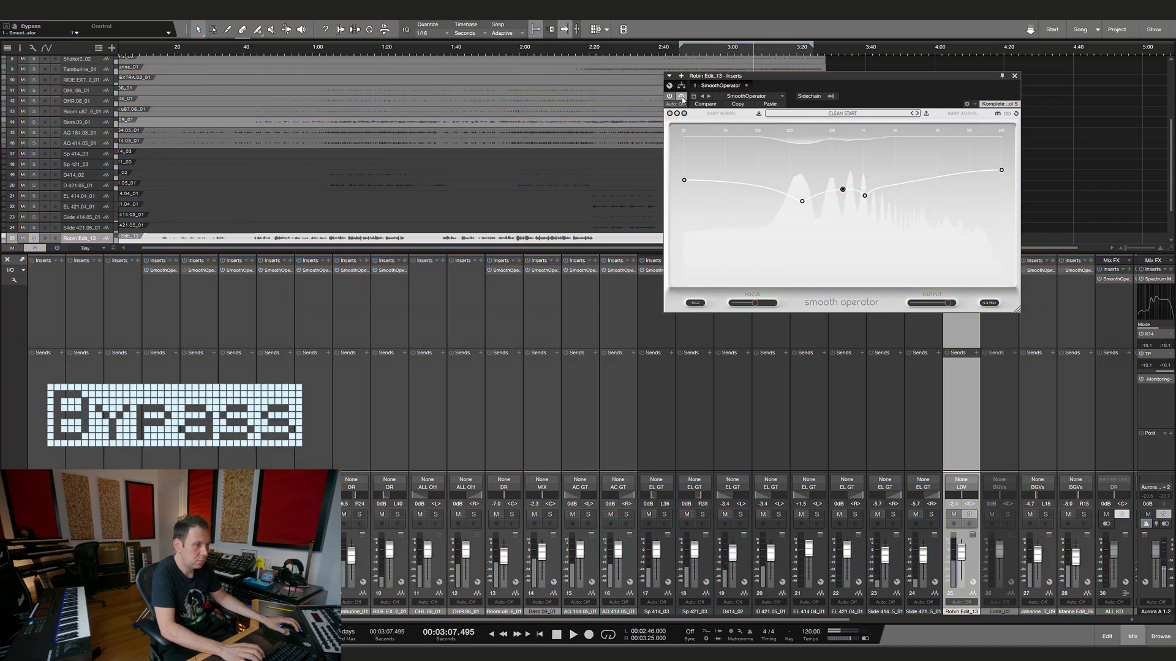
left_click(683, 99)
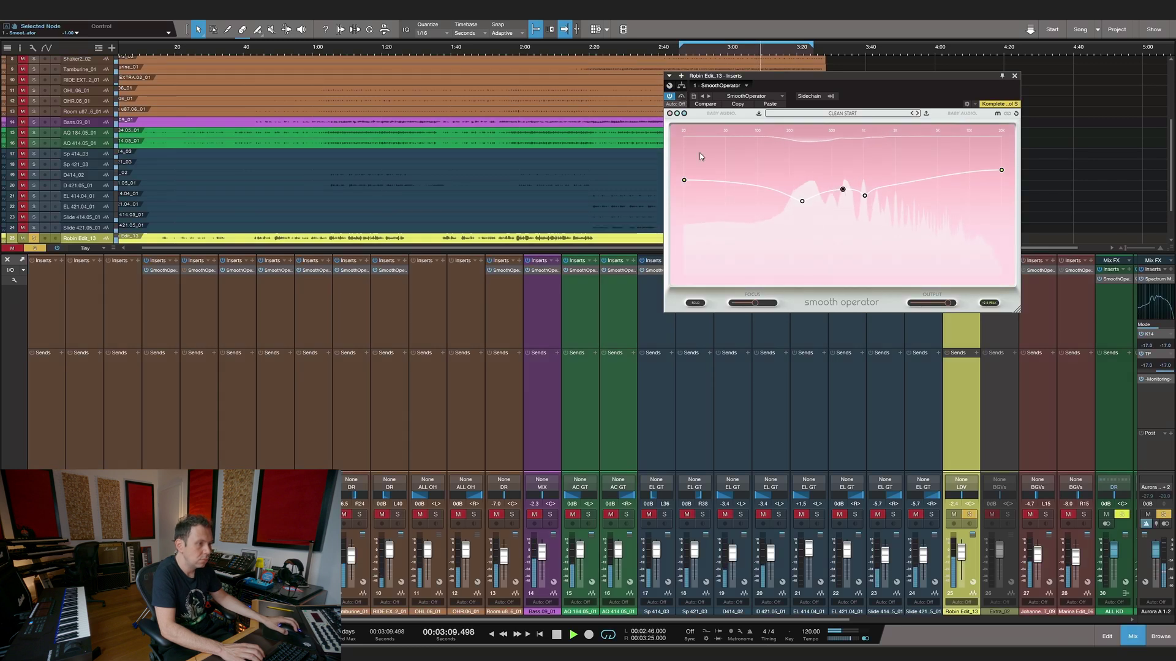
key("space")
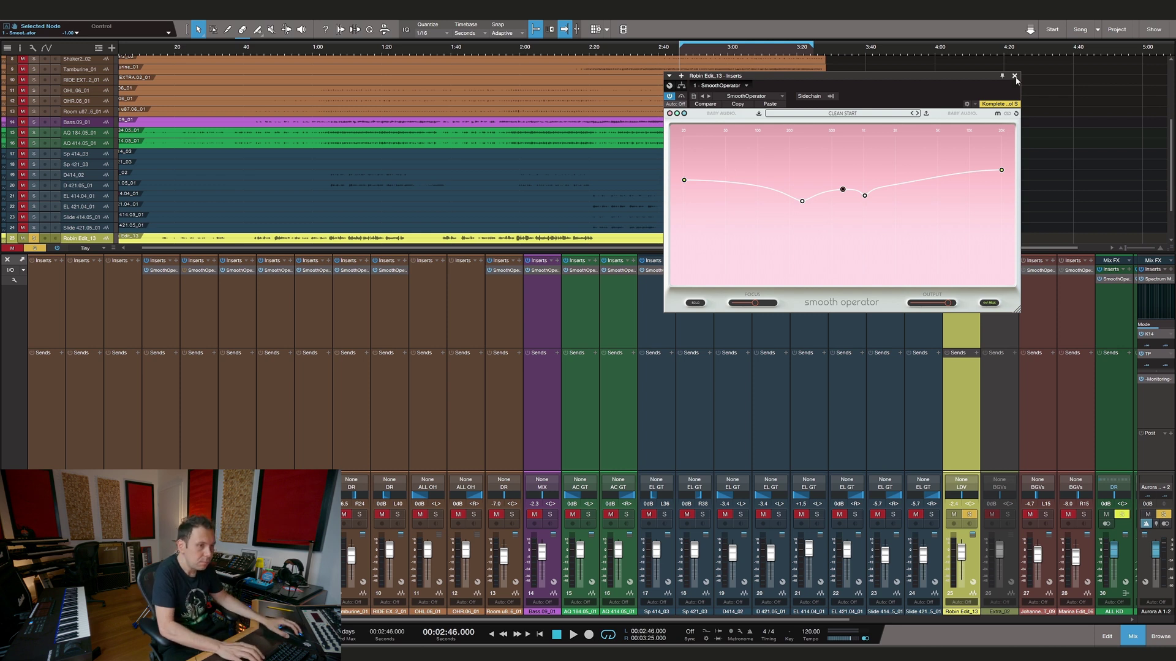
Close the lead vocal's Smooth Operator window and solo both backing vocal channels.
left_click(1014, 76)
scroll(919, 367, "right", 3)
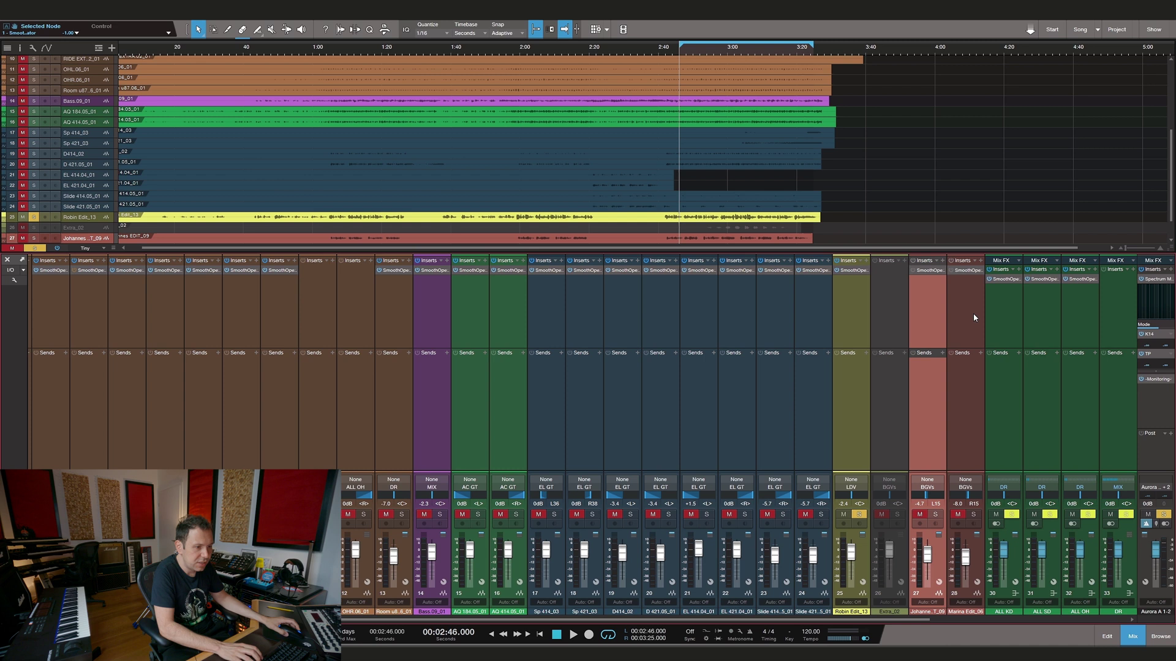
left_click(935, 515)
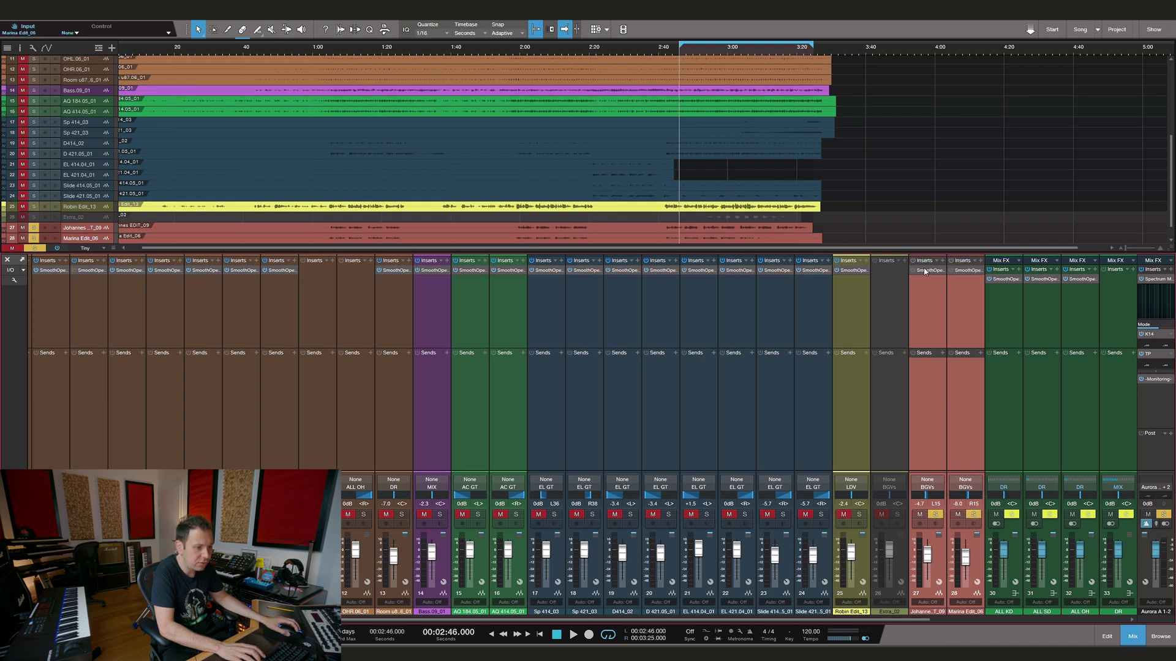
Open the Smooth Operator inserts of both backing vocals and arrange their windows side by side.
left_click(926, 271)
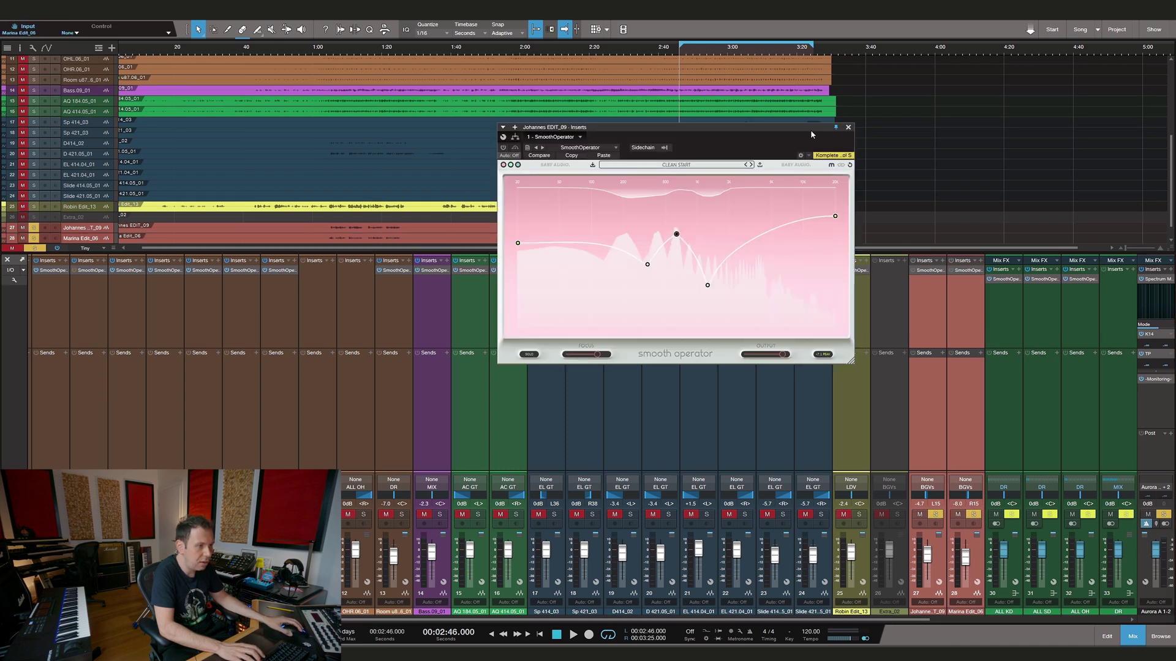
left_click_drag(811, 134, 717, 74)
left_click(964, 271)
left_click_drag(657, 182, 1050, 71)
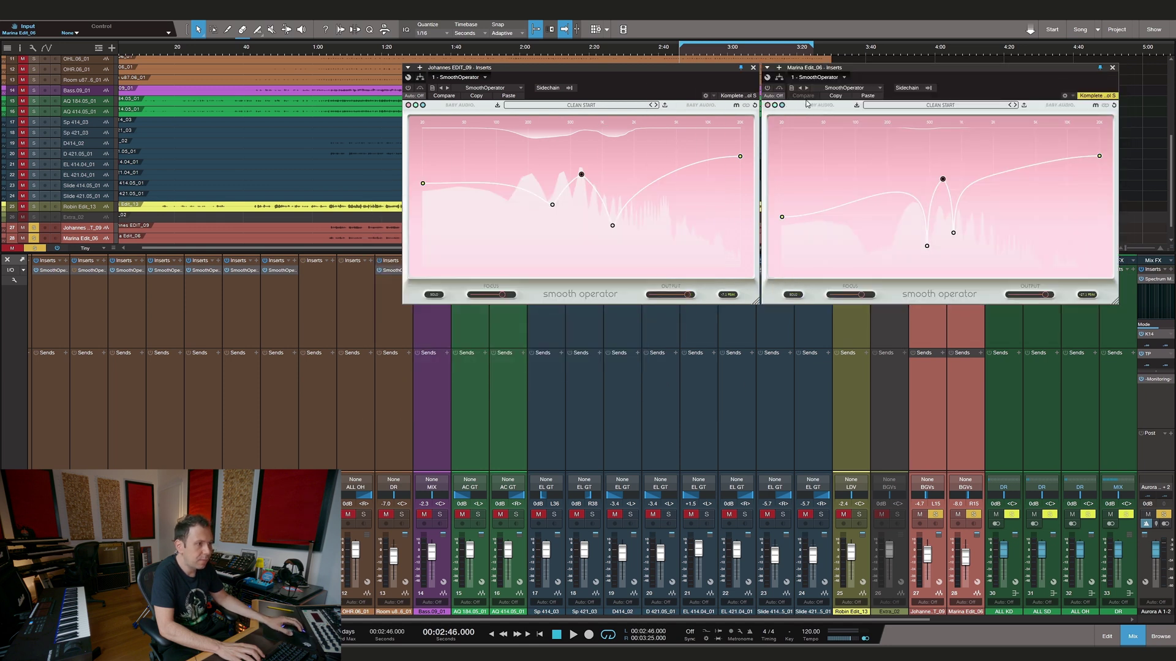
left_click_drag(917, 73, 917, 38)
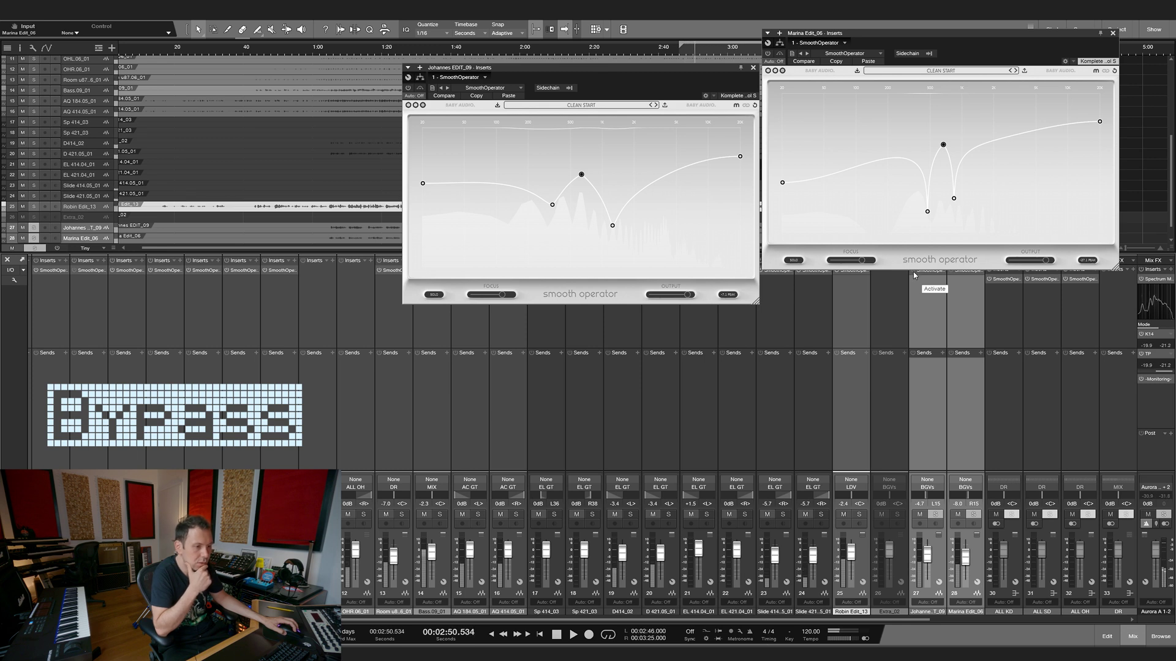
Restart playback of the two backing vocals from the loop start to compare them with and without Smooth Operator, and stop.
key("space")
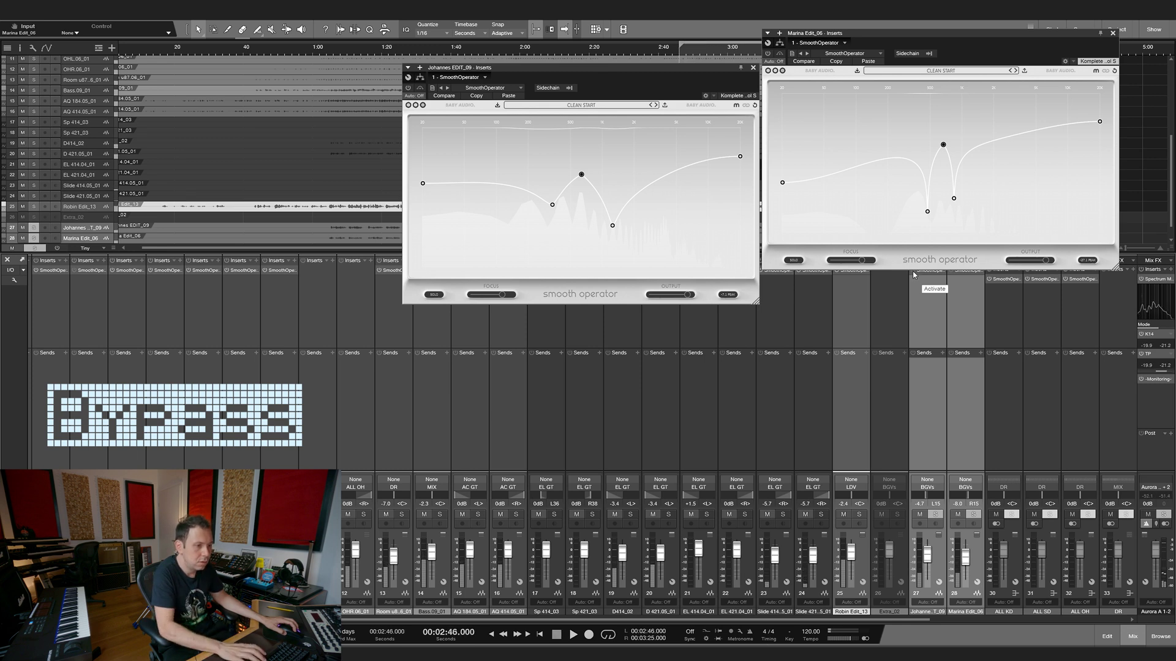
key("space")
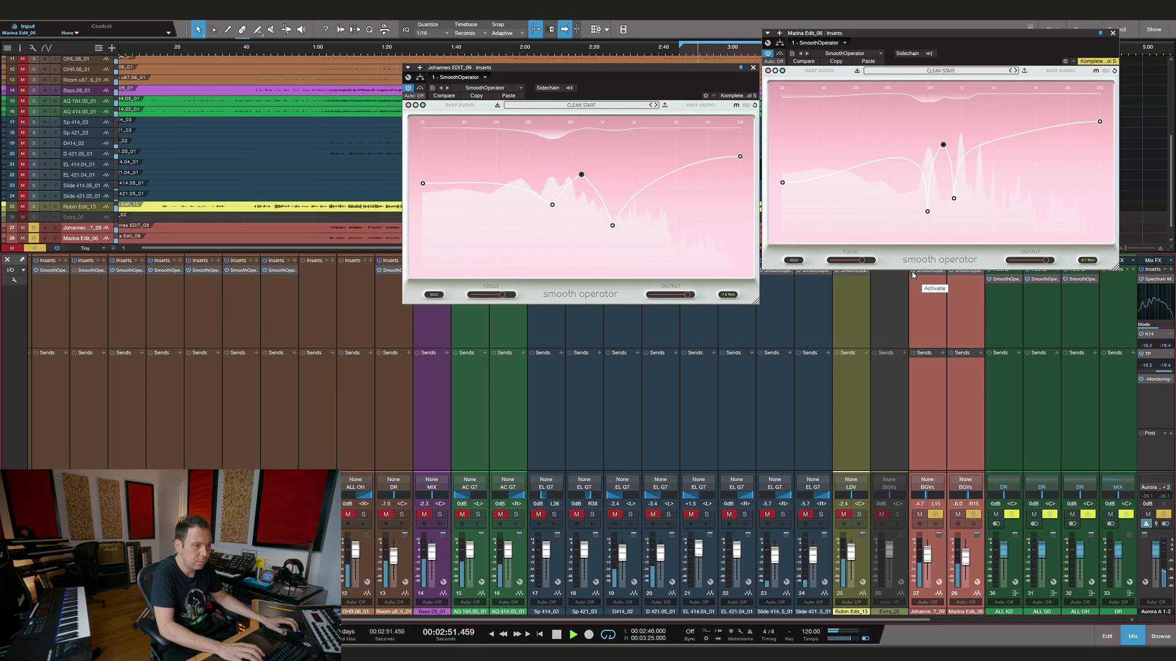
key("space")
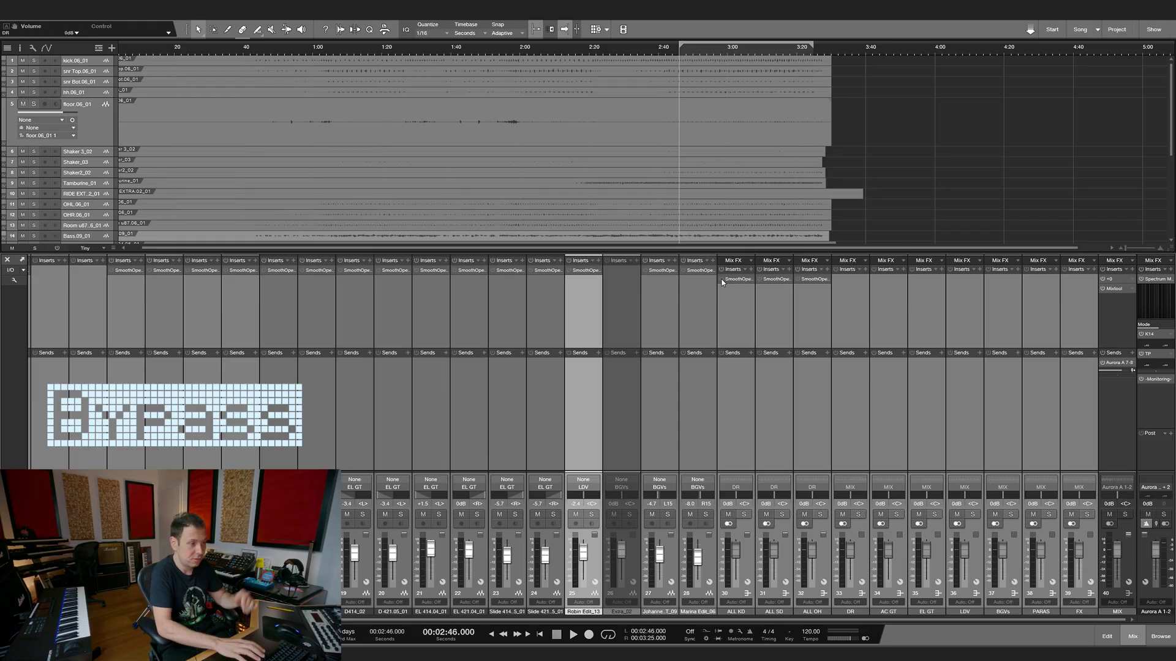
Play the full mix and compare it with and without Smooth Operator by repeatedly toggling the inserts on all channels together.
key("space")
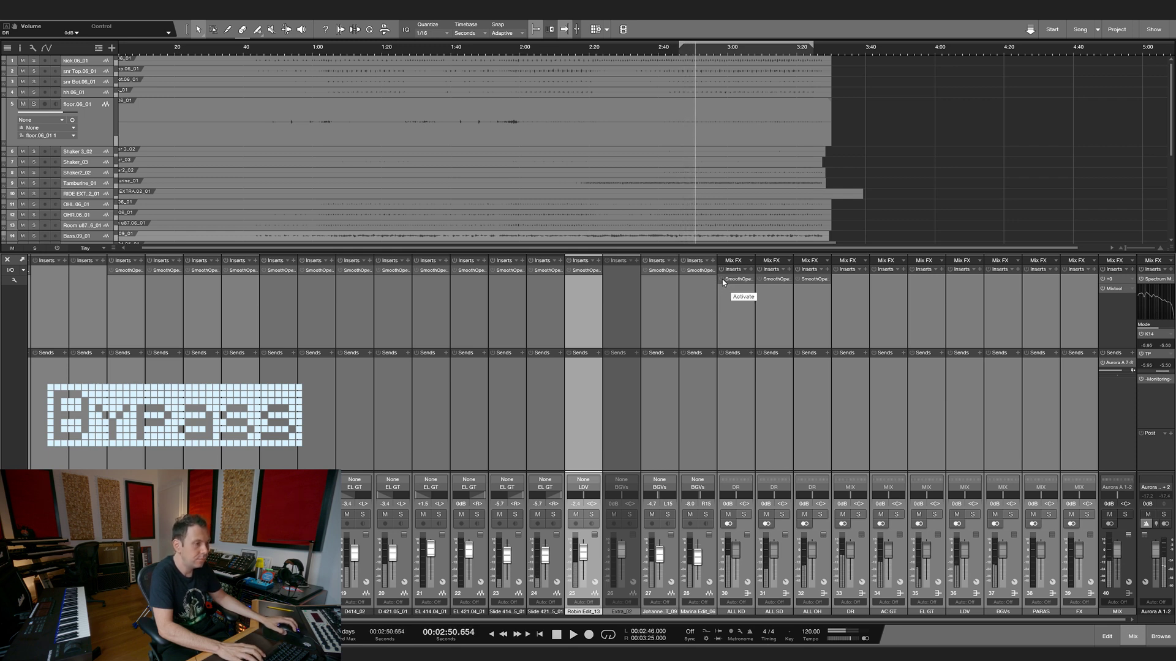
left_click(722, 278)
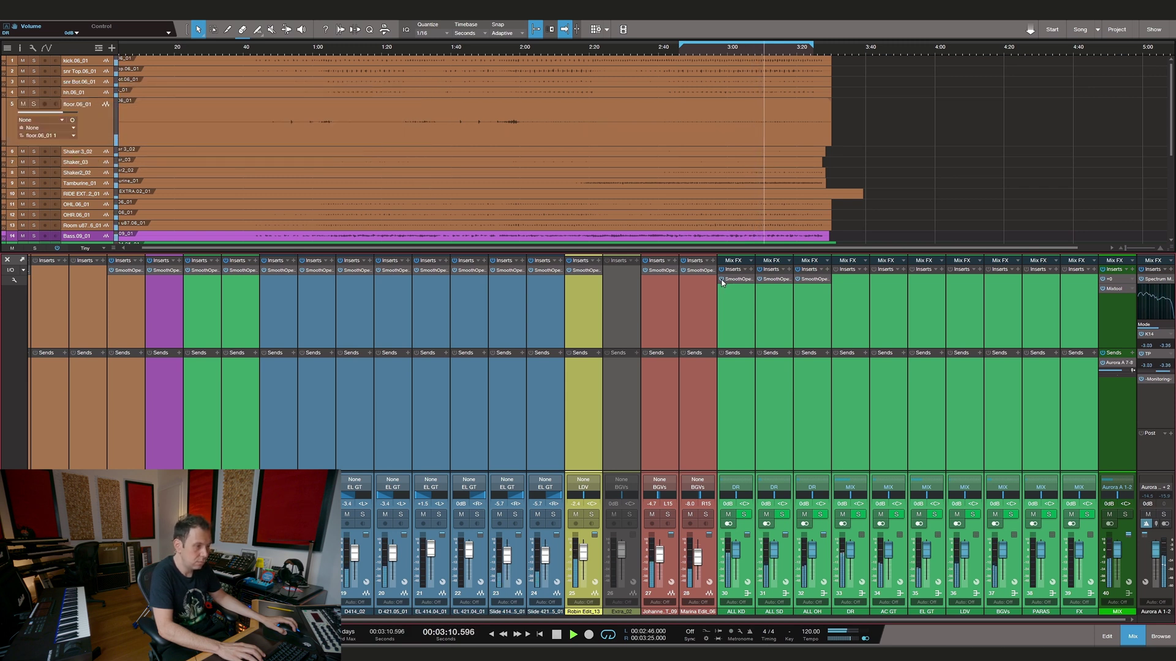
left_click(722, 279)
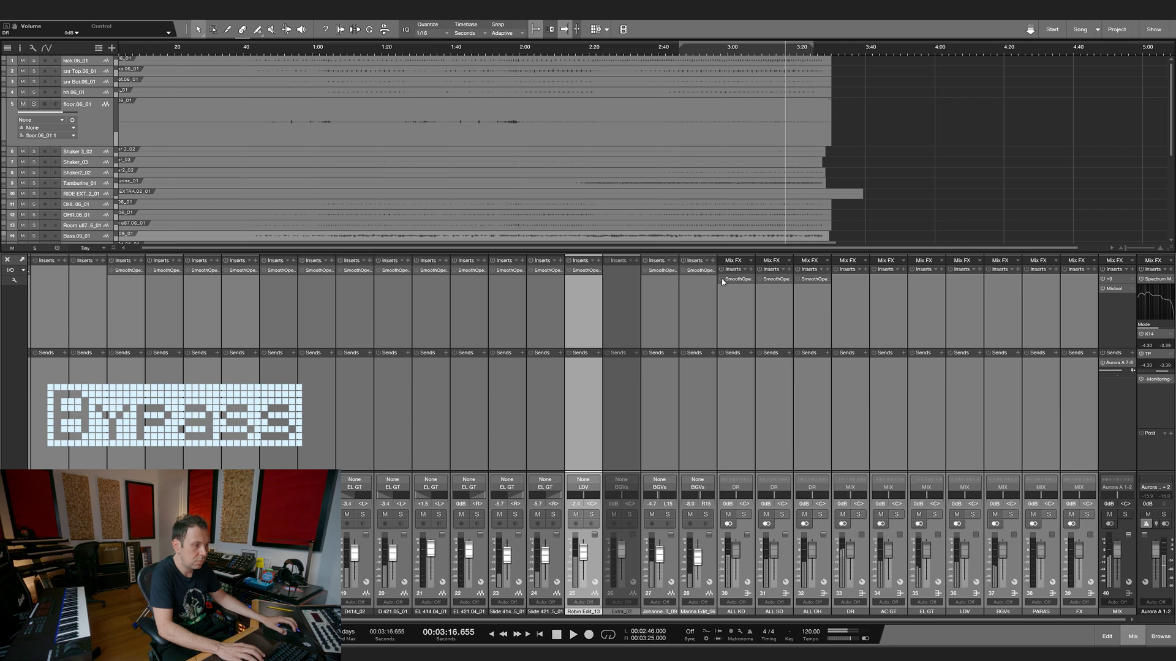
left_click(722, 279)
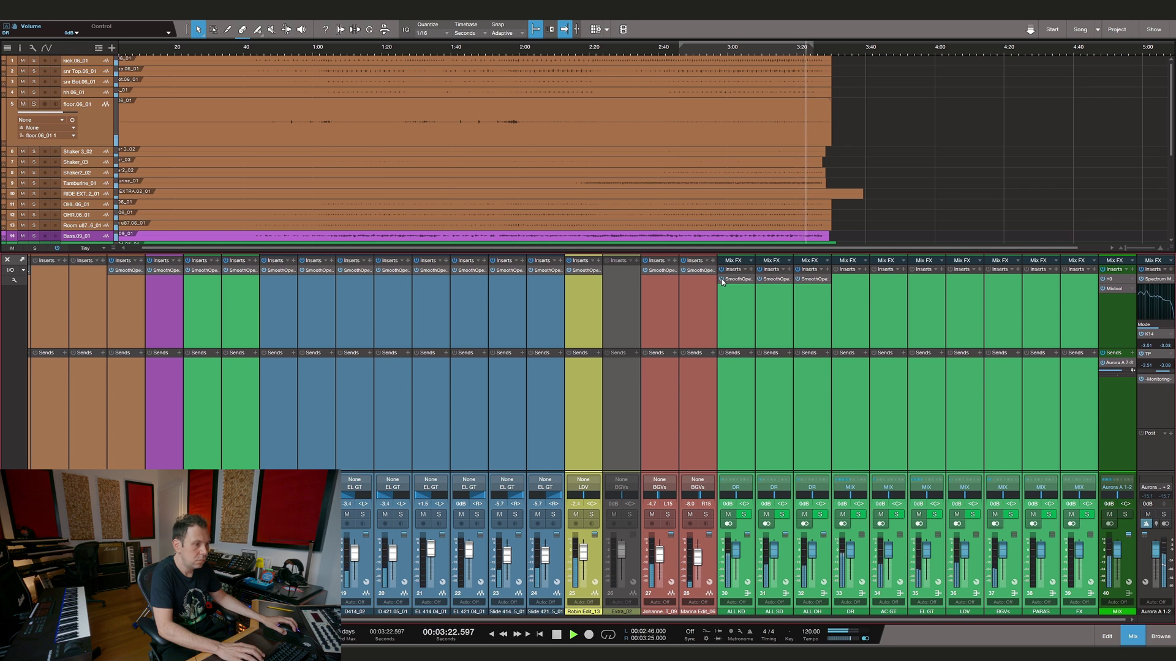
left_click(722, 280)
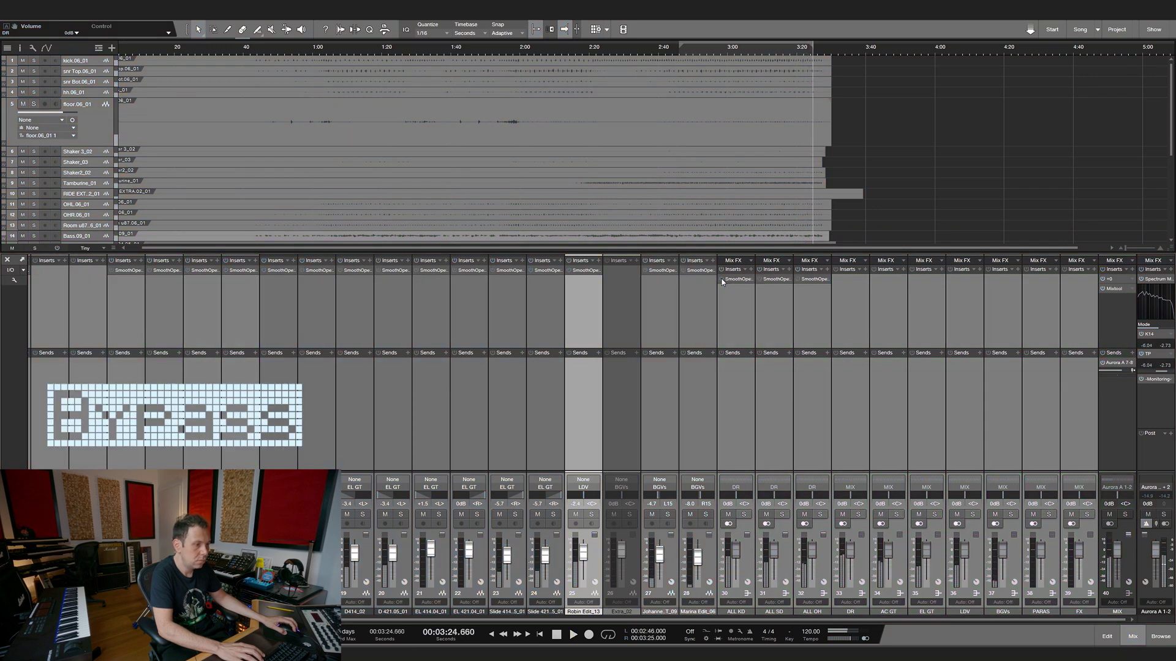
left_click(721, 279)
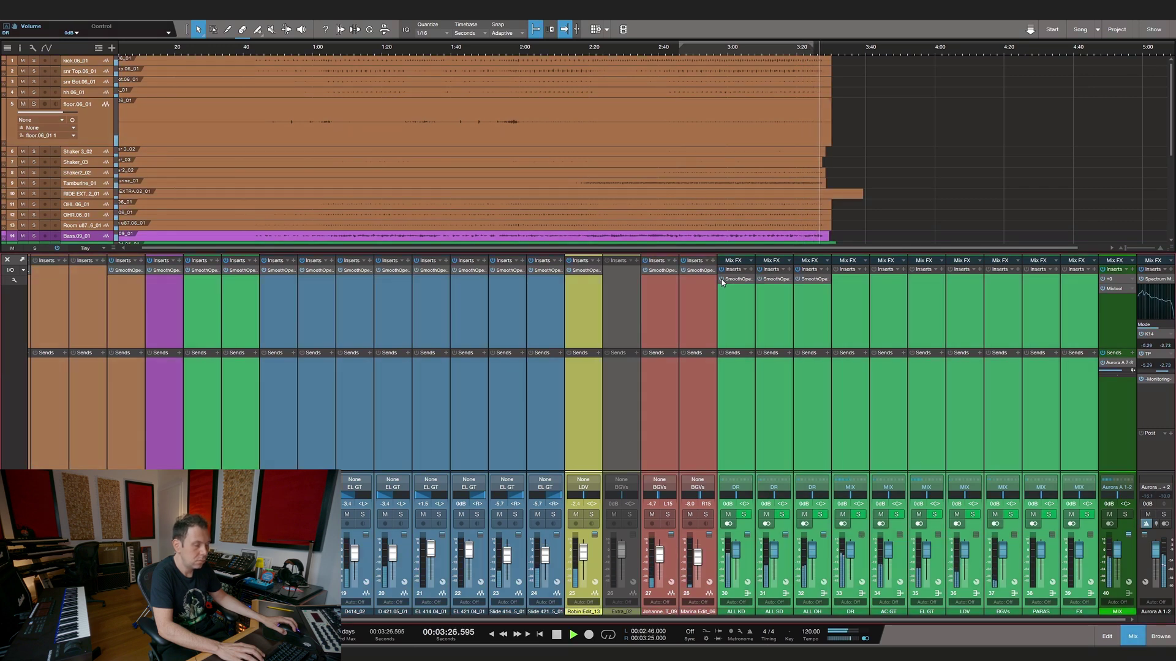